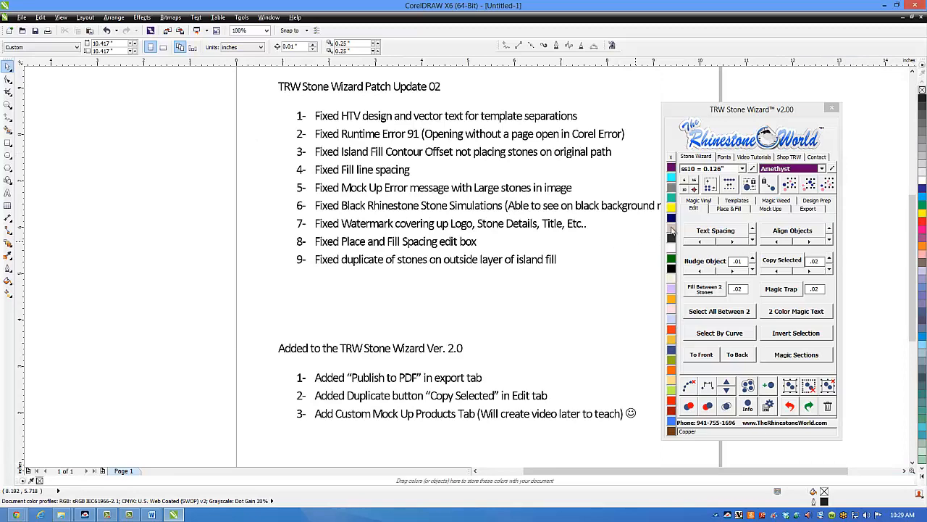
Step: Move the Stone Wizard window clear of the update notes and show its Place & Fill settings
left_click_drag(730, 113, 773, 87)
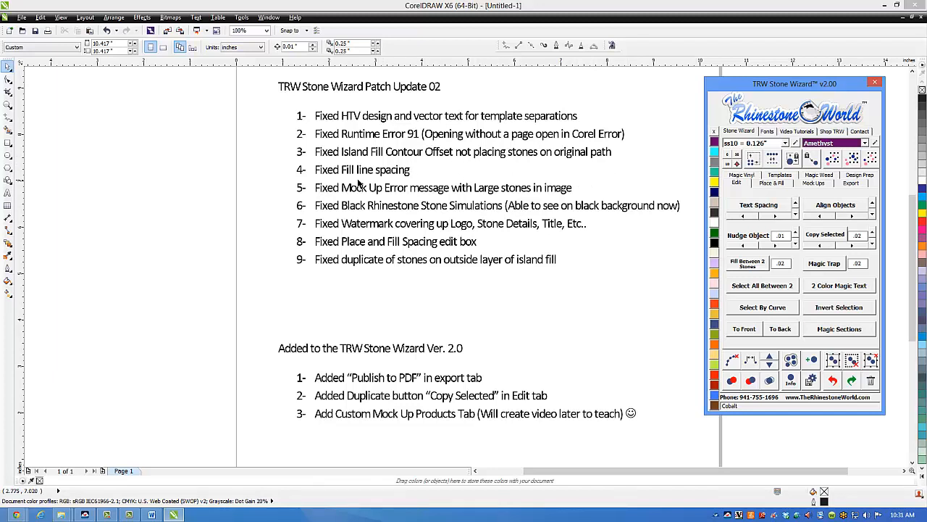
left_click(773, 182)
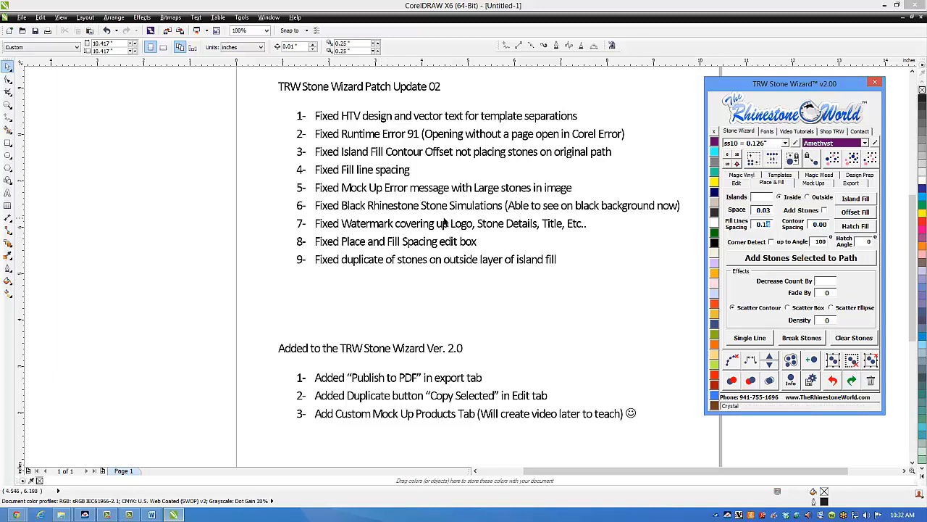
left_click(398, 190)
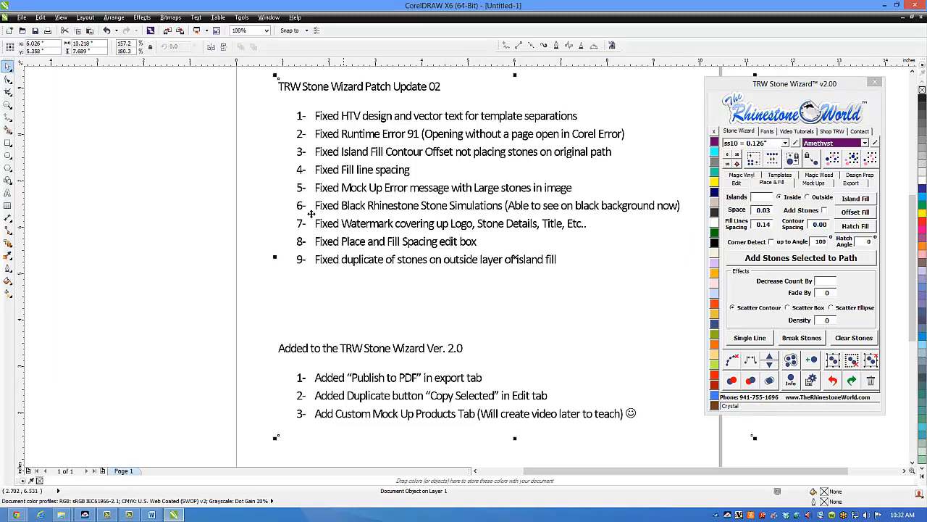
left_click(236, 202)
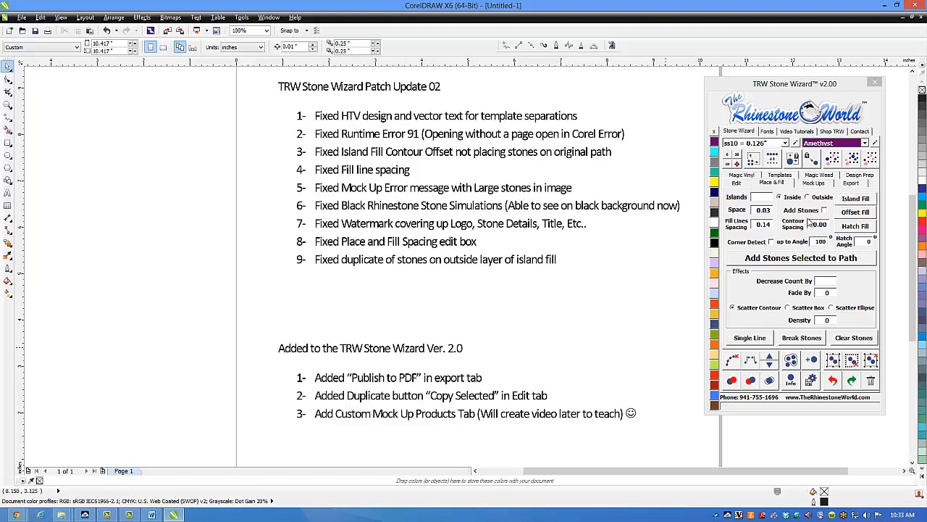
Step: Show the wizard's Edit tools and move the update notes partly off the page to free drawing space
left_click(742, 187)
left_click(744, 187)
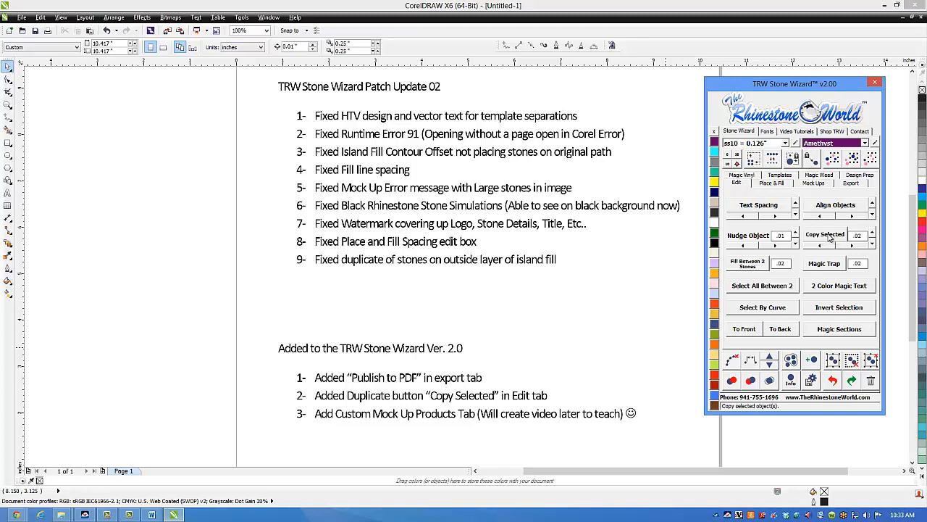
left_click(9, 143)
left_click_drag(557, 295, 576, 325)
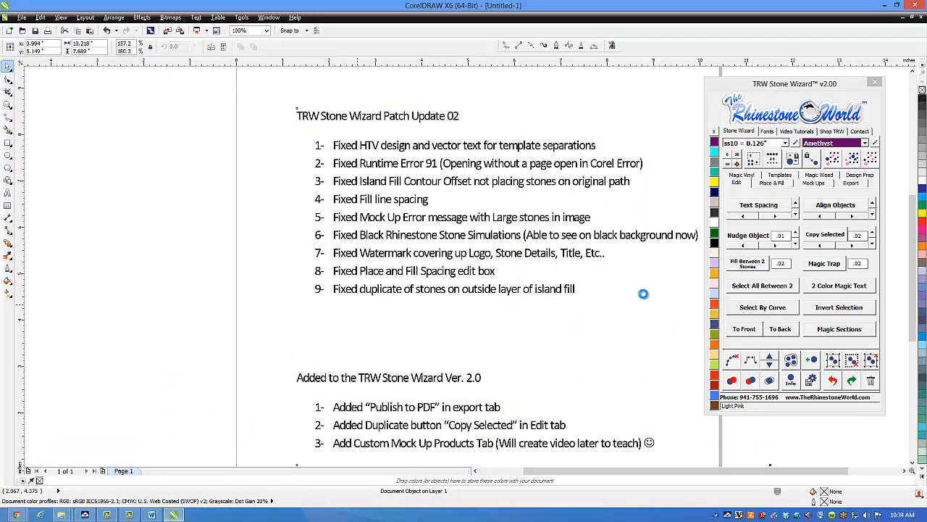
left_click(601, 282)
Step: Draw a rectangle about 0.72 by 0.96 inches, duplicate it in place with Copy Selected, and move the two rectangles apart
left_click(8, 144)
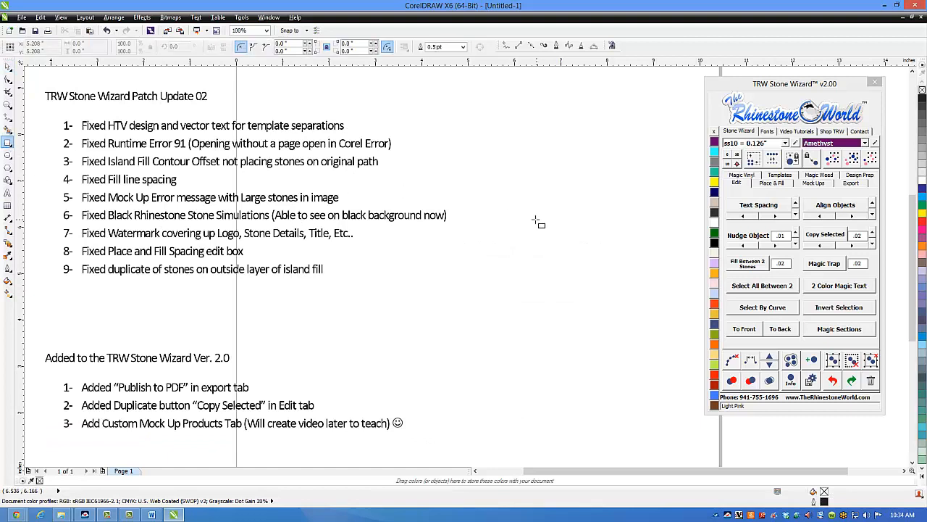
left_click_drag(535, 219, 575, 270)
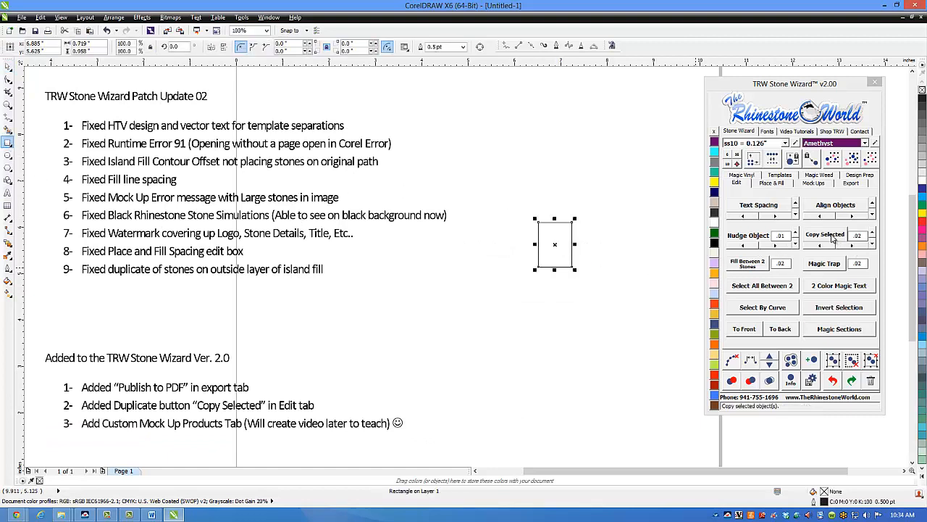
left_click(826, 234)
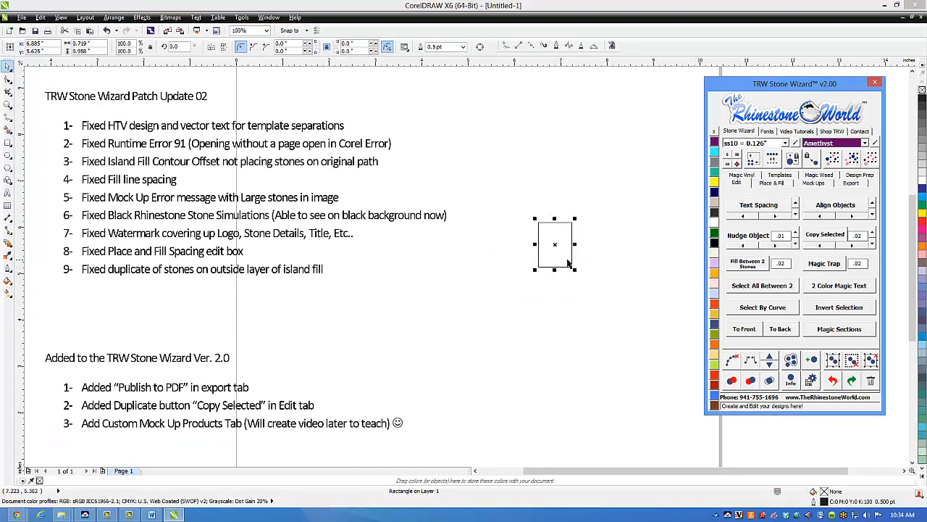
left_click_drag(563, 259, 552, 287)
left_click_drag(565, 233, 575, 217)
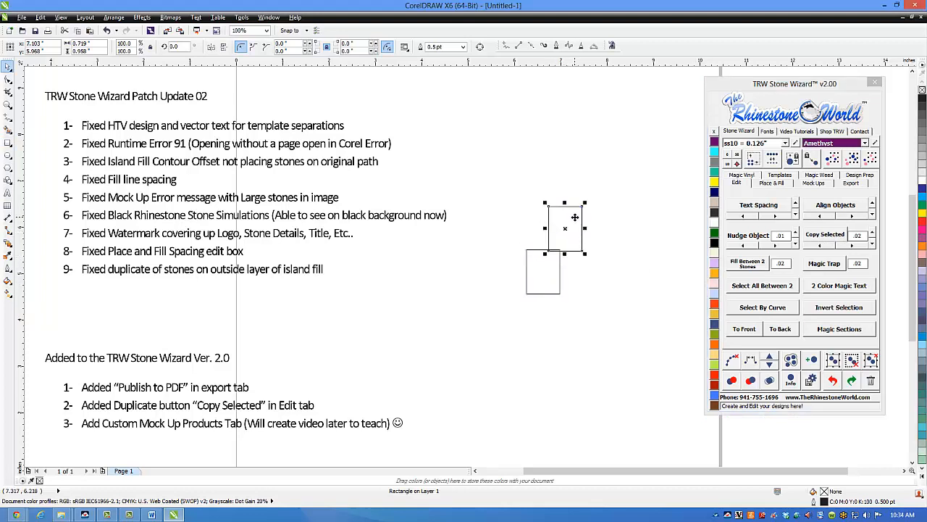
Step: Duplicate the upper rectangle right, down, left and up at .02 spacing, and pull an in-place copy off the topmost one
left_click(855, 246)
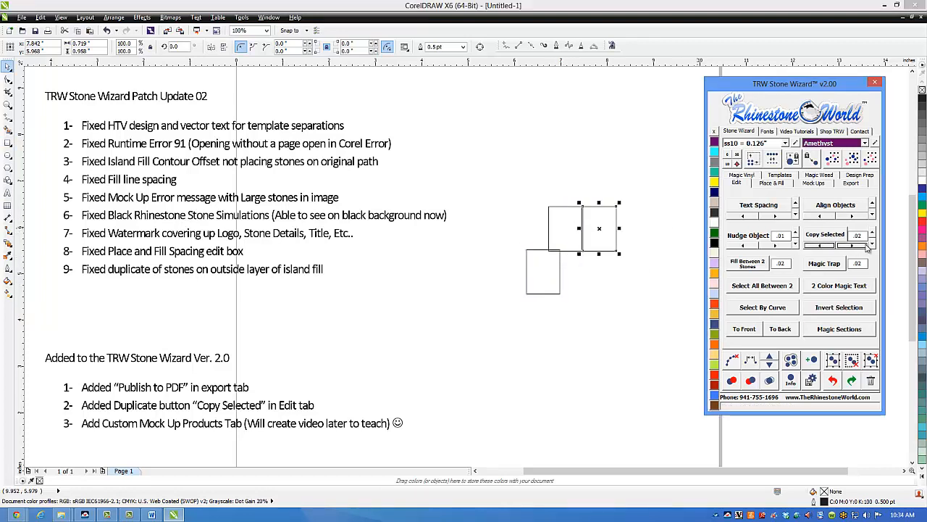
left_click(871, 246)
left_click(825, 246)
left_click(871, 232)
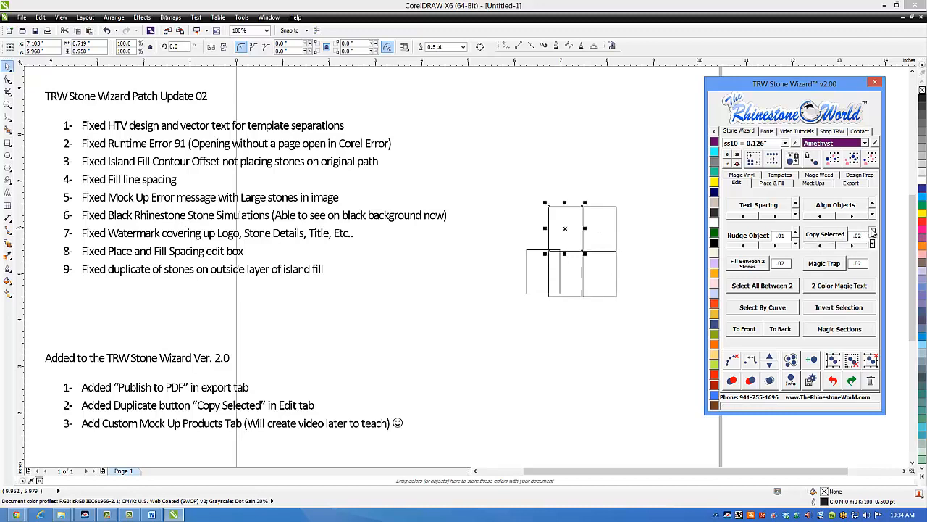
left_click(872, 232)
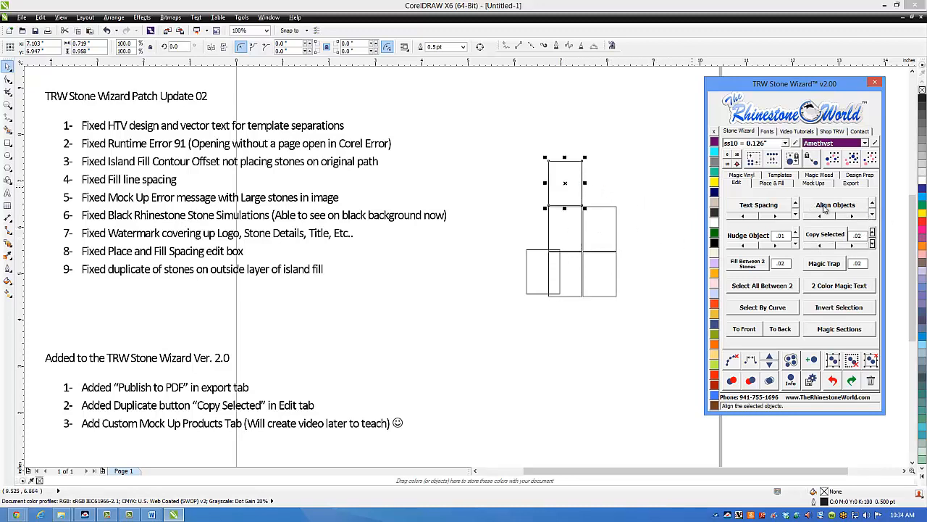
left_click(824, 236)
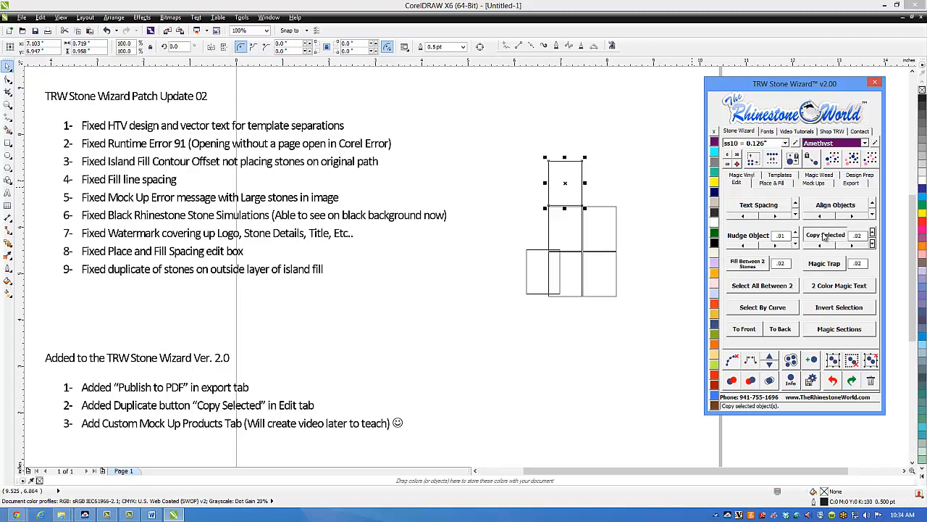
left_click_drag(567, 192, 593, 177)
Step: Delete all the sample rectangles beside the update notes
left_click_drag(650, 114, 511, 364)
key("Delete")
scroll(513, 350, "down", 2)
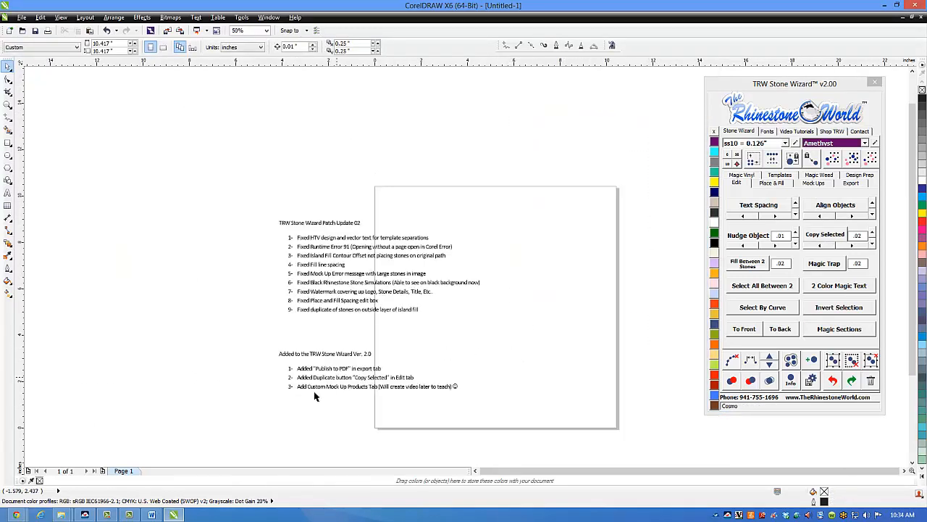
scroll(323, 363, "up", 2)
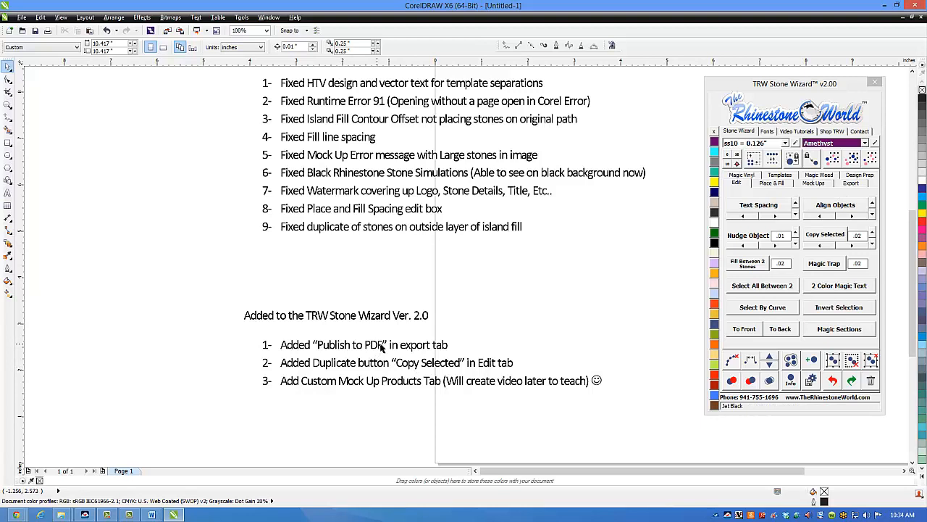
Step: Look through the wizard's Export options, including Publish to PDF, and the Custom product buttons in the Mock Ups settings
left_click(852, 185)
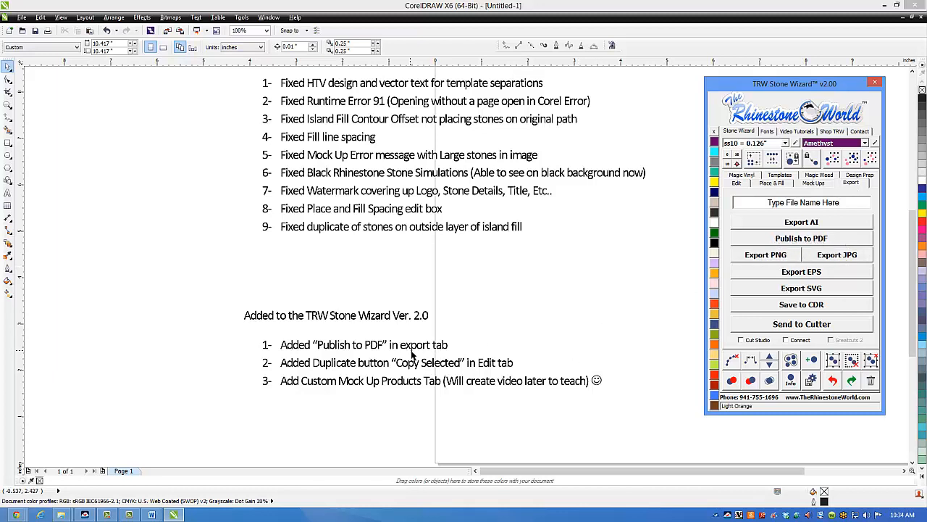
left_click(534, 317)
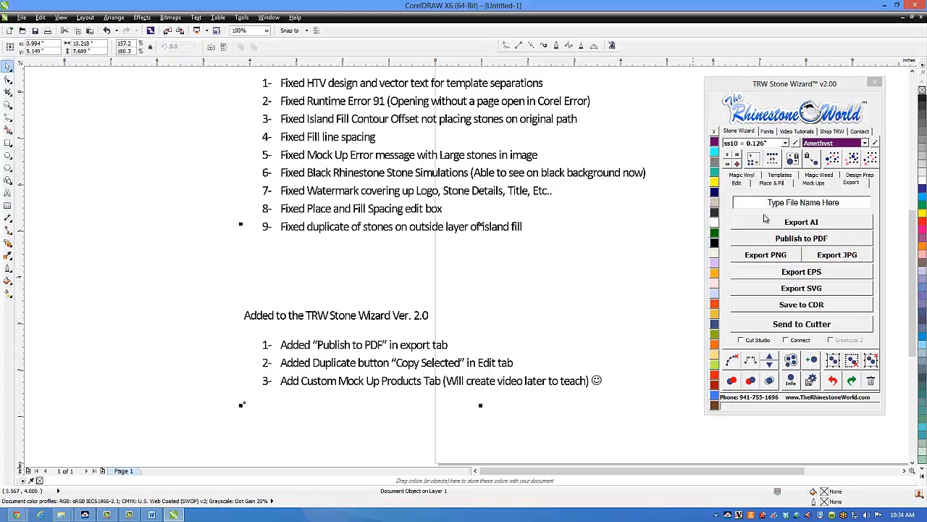
left_click(813, 183)
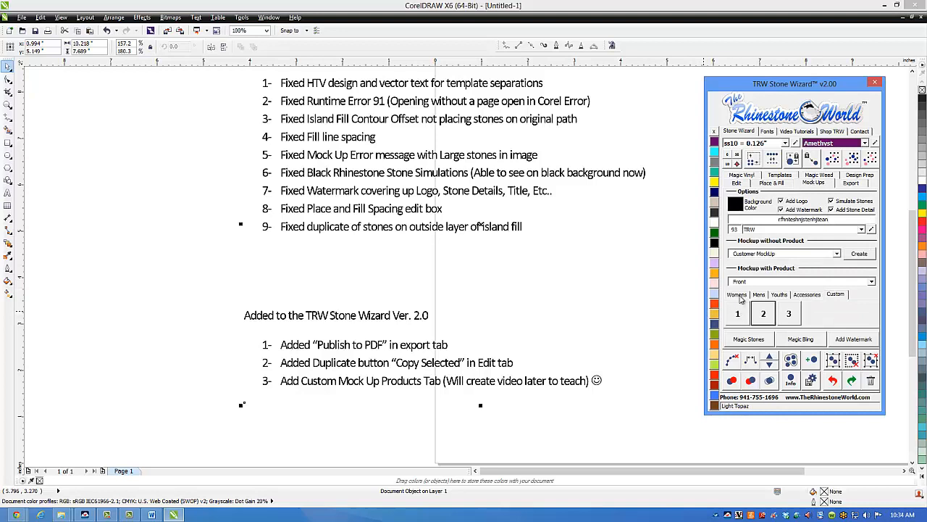
left_click(739, 297)
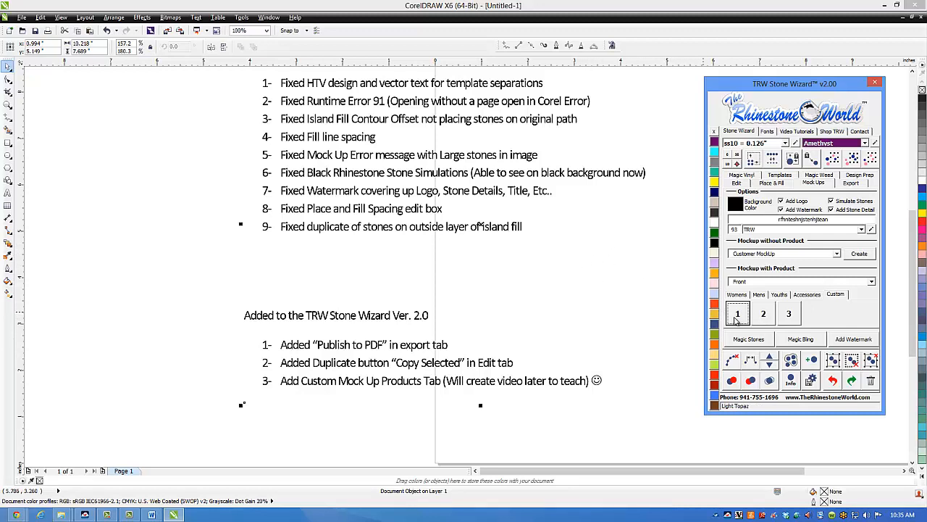
left_click(741, 317)
left_click(589, 270)
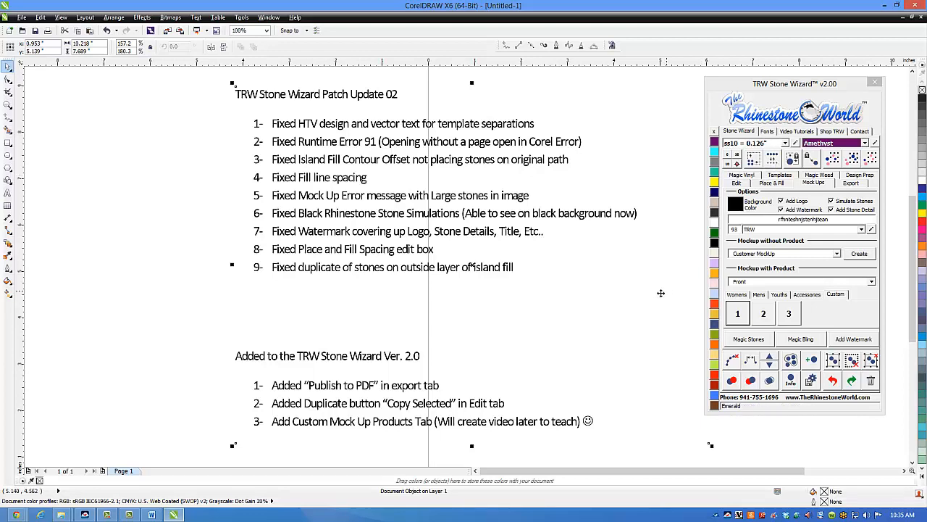
left_click(200, 319)
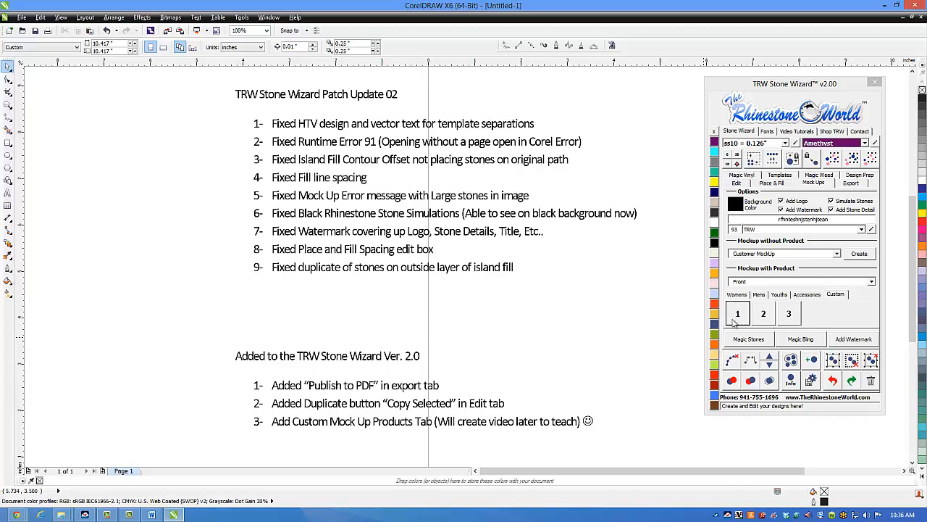
Step: Delete the update notes from the page
left_click(506, 279)
scroll(479, 245, "down", 1)
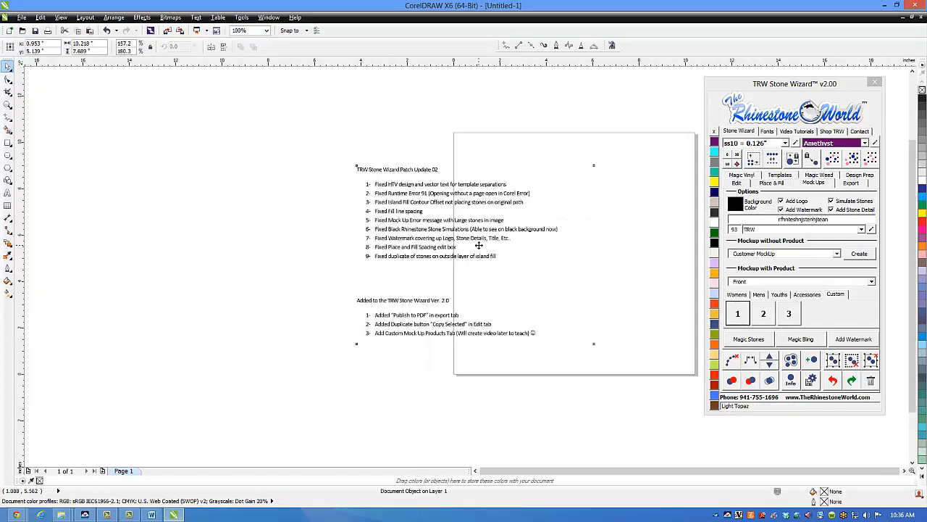
key("Delete")
Step: Generate the mock-up from Custom product 1 and inspect its layout up close
left_click(737, 313)
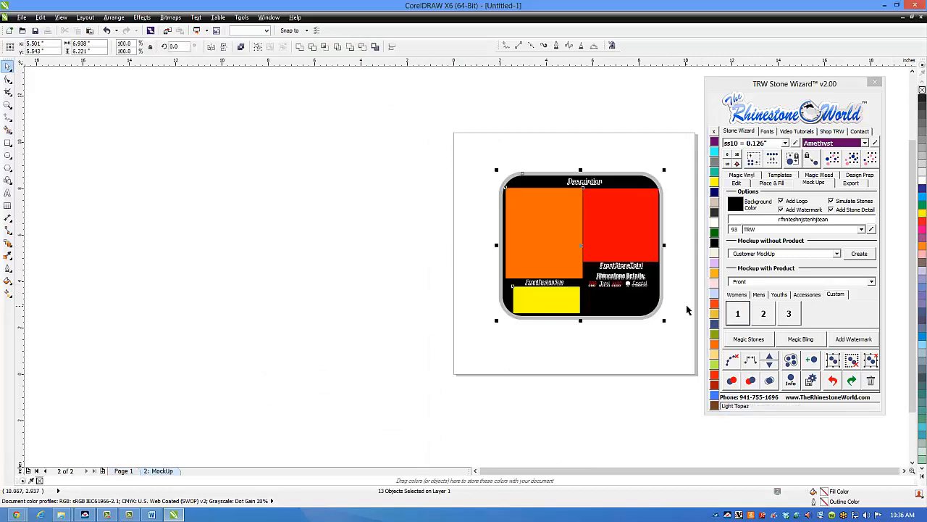
left_click(647, 355)
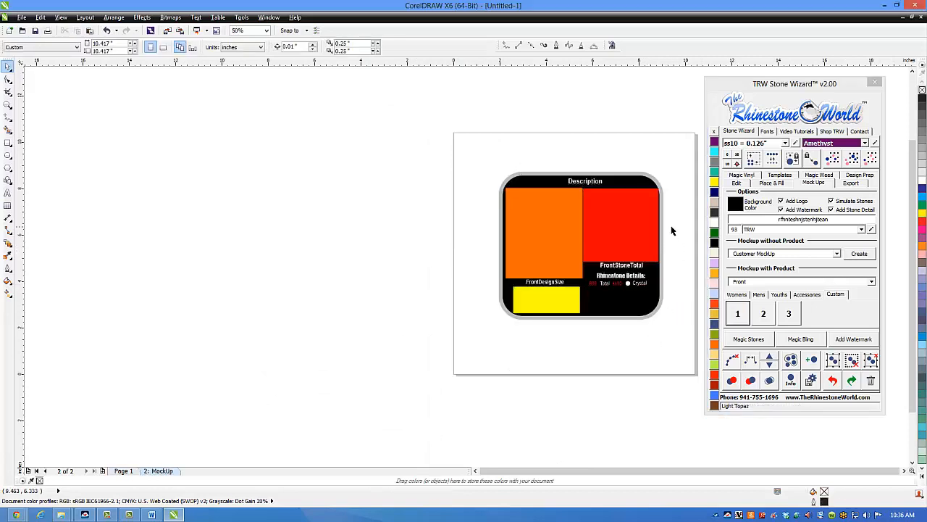
scroll(673, 226, "up", 1)
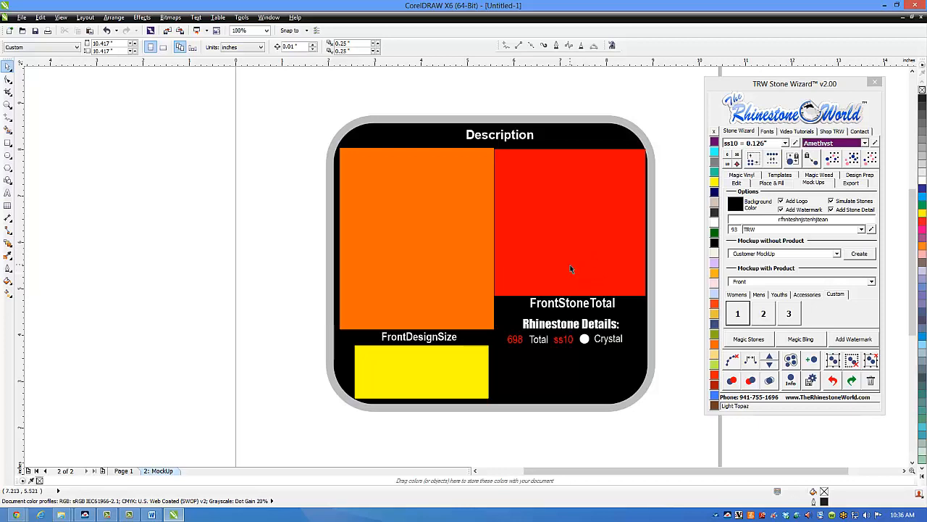
scroll(570, 269, "down", 1)
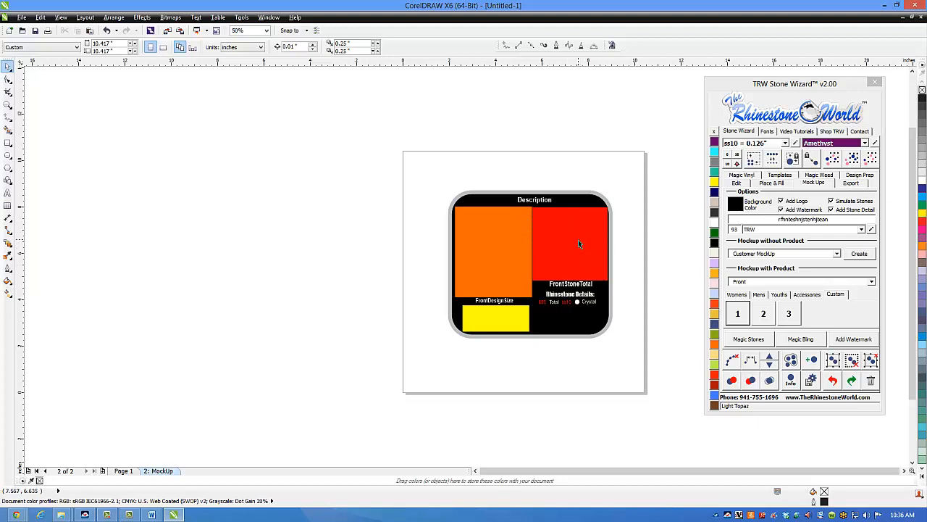
scroll(579, 246, "up", 1)
Step: Rearrange the mock-up template by swapping the orange and red blocks and moving the yellow logo block to its upper edge
left_click_drag(437, 299, 554, 288)
left_click_drag(624, 265, 488, 269)
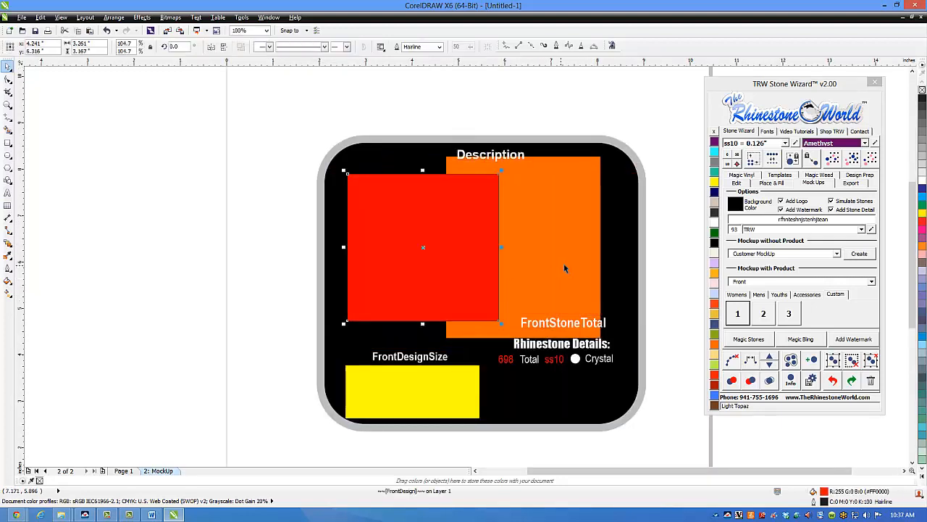
left_click_drag(563, 263, 594, 265)
left_click_drag(467, 395, 452, 172)
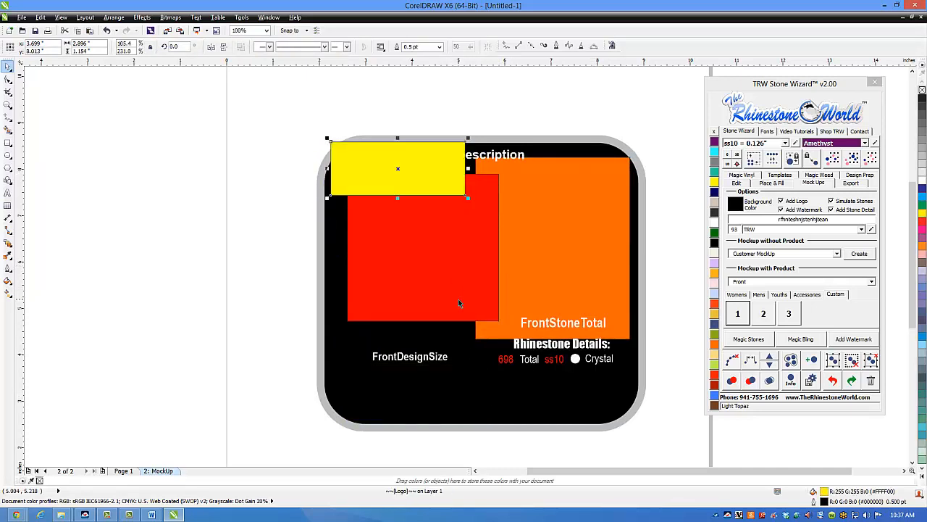
Step: Undo all the moves of the orange, red and yellow mock-up blocks and clear the selection
key("ctrl+z")
key("ctrl+z")
key("ctrl+z")
key("ctrl+z")
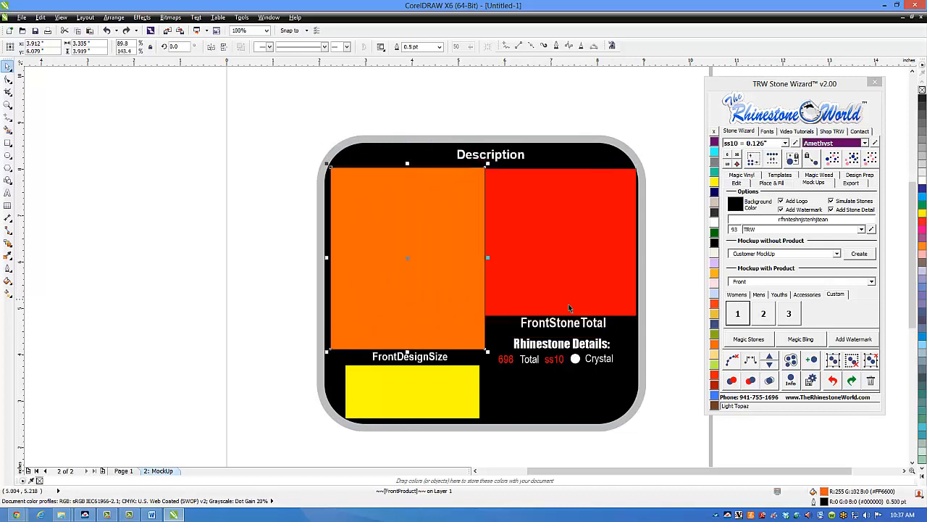
left_click(676, 316)
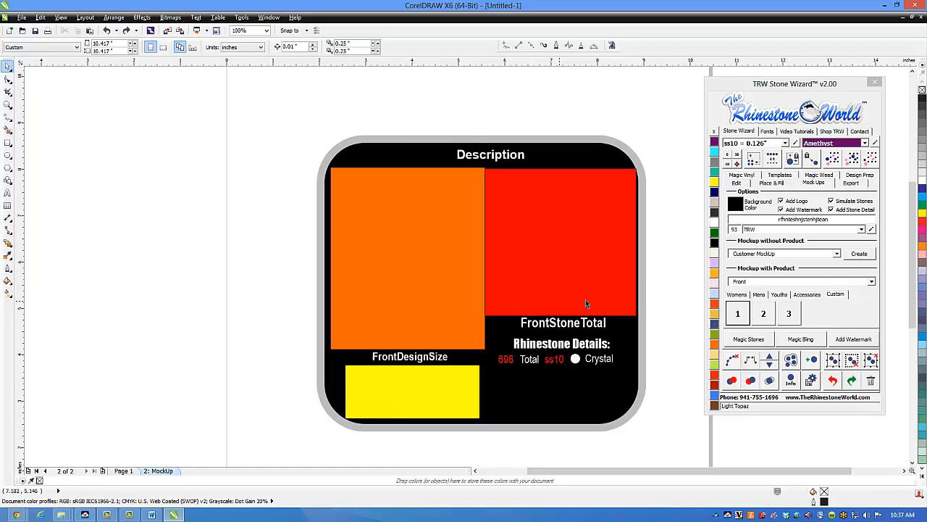
Step: Draw an ellipse about 5.35 by 3.23 inches in the middle of Page 1 and show the Place & Fill settings
scroll(564, 274, "down", 1)
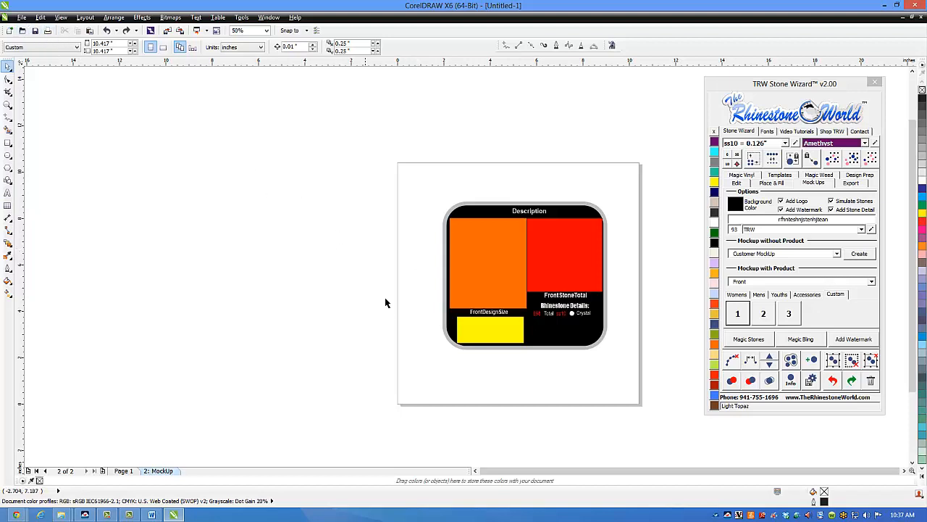
left_click(127, 471)
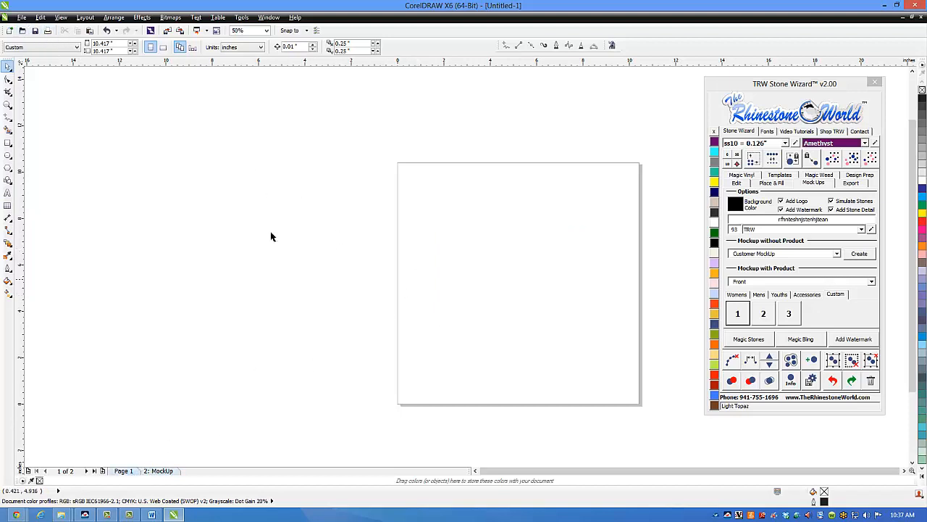
left_click(8, 154)
left_click_drag(449, 237, 573, 311)
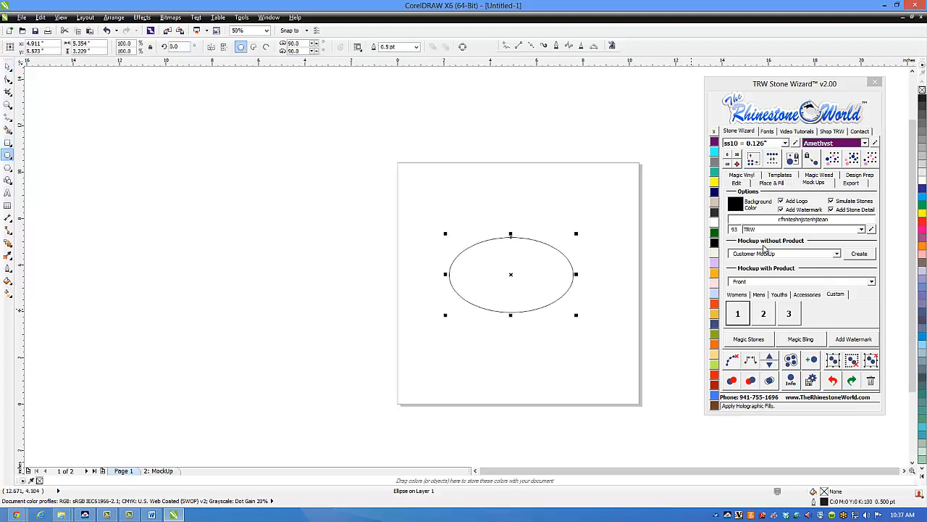
left_click(771, 184)
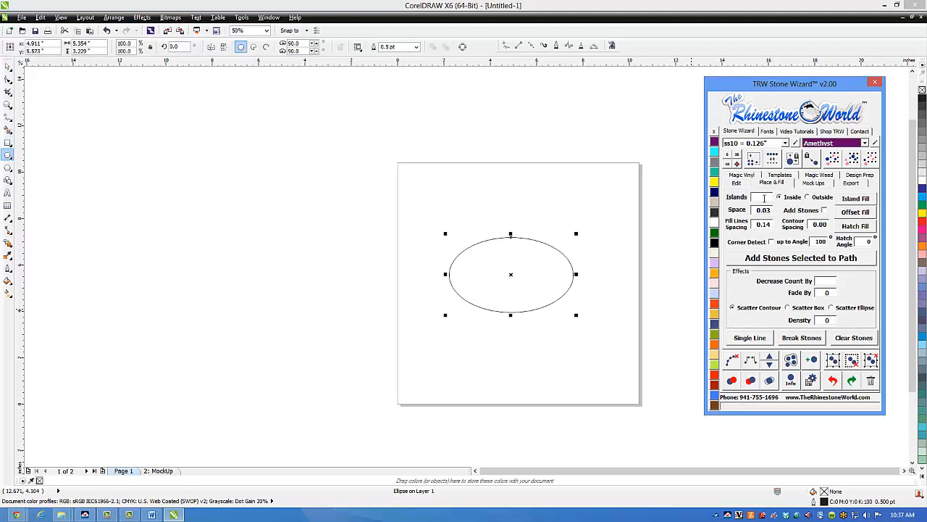
Step: Set Islands to 5 with Add Stones enabled and apply an inside Island Fill to the ellipse
left_click(765, 200)
type("5")
left_click(825, 211)
left_click(855, 198)
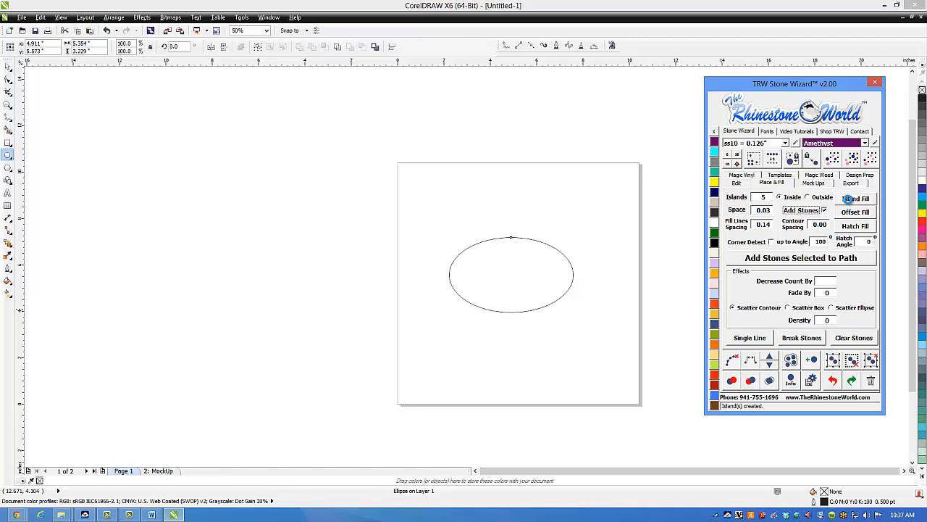
left_click_drag(425, 333, 425, 334)
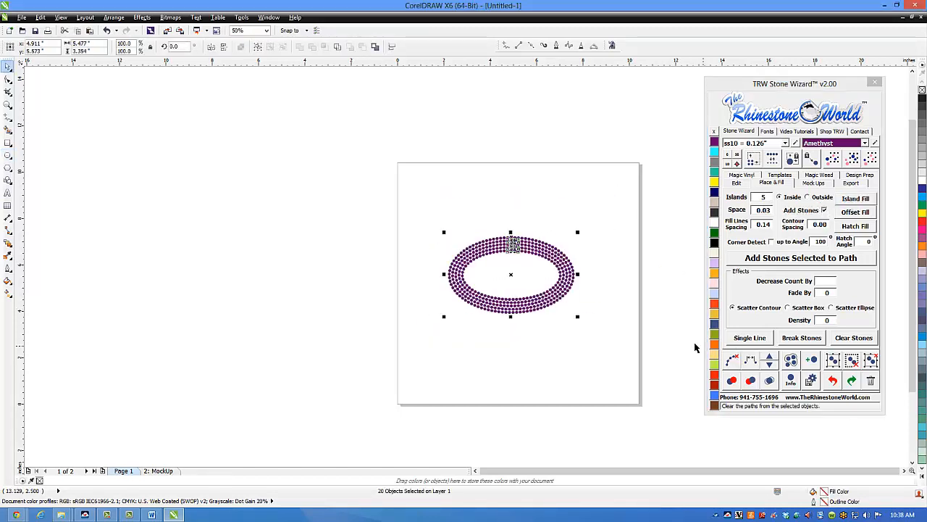
scroll(572, 276, "up", 2)
left_click(600, 297)
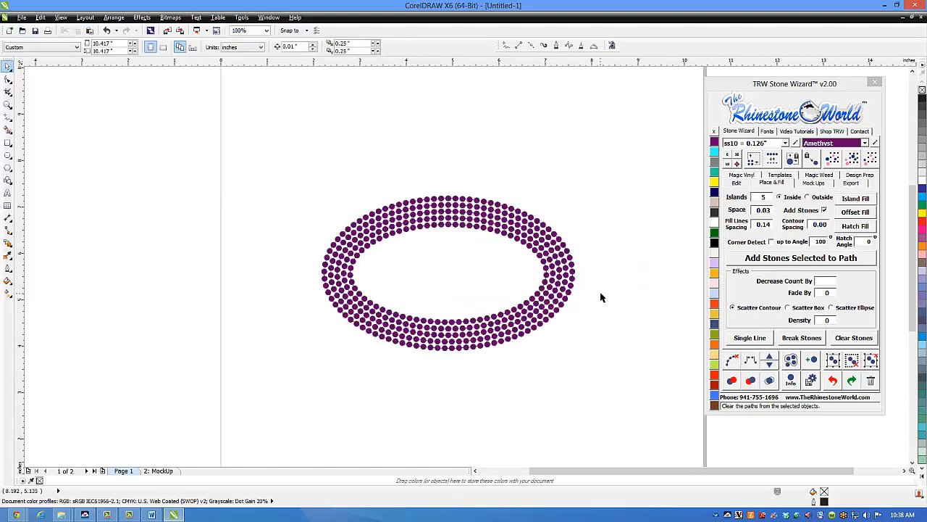
Step: Undo the island fill, move the ellipse up the page and place a copy of it below
key("ctrl+z")
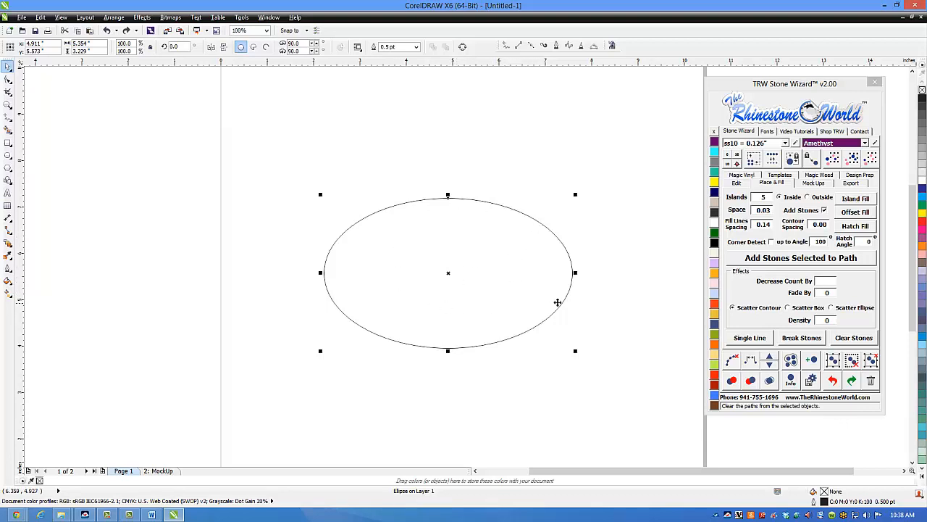
left_click_drag(552, 264, 537, 150)
left_click_drag(539, 182, 533, 385)
right_click(533, 385)
left_click(510, 195)
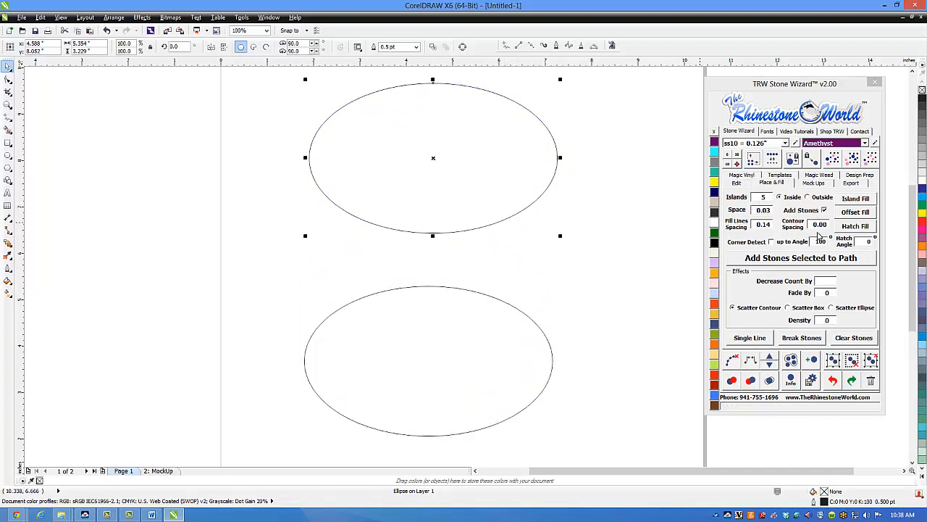
Step: Apply the inside Island Fill of 5 stone rows to the upper ellipse and clear the paths from its stones
left_click(845, 200)
left_click(590, 219)
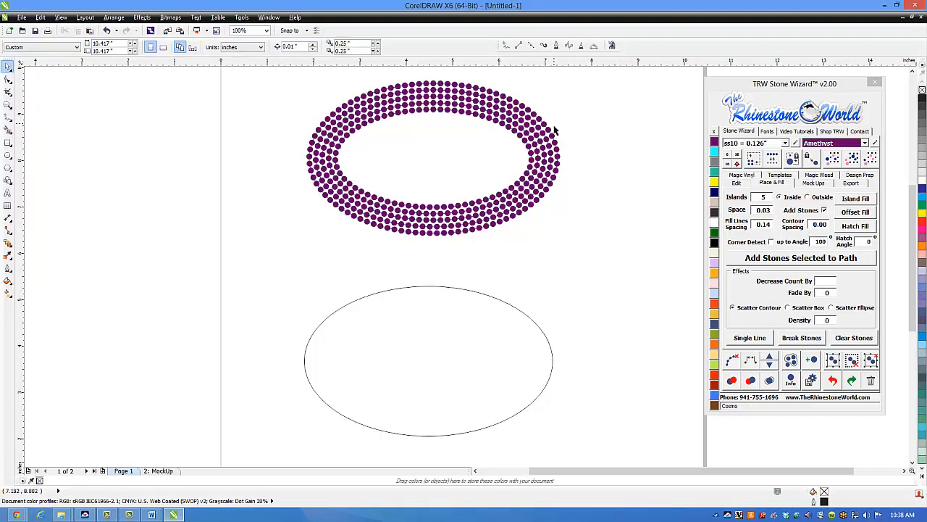
left_click_drag(588, 257, 281, 72)
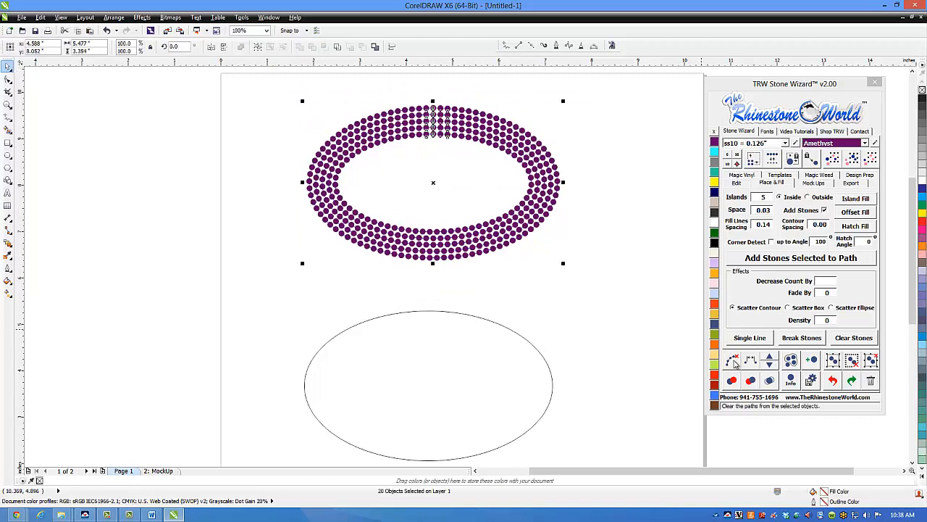
left_click(734, 362)
left_click(613, 292)
scroll(565, 158, "up", 2)
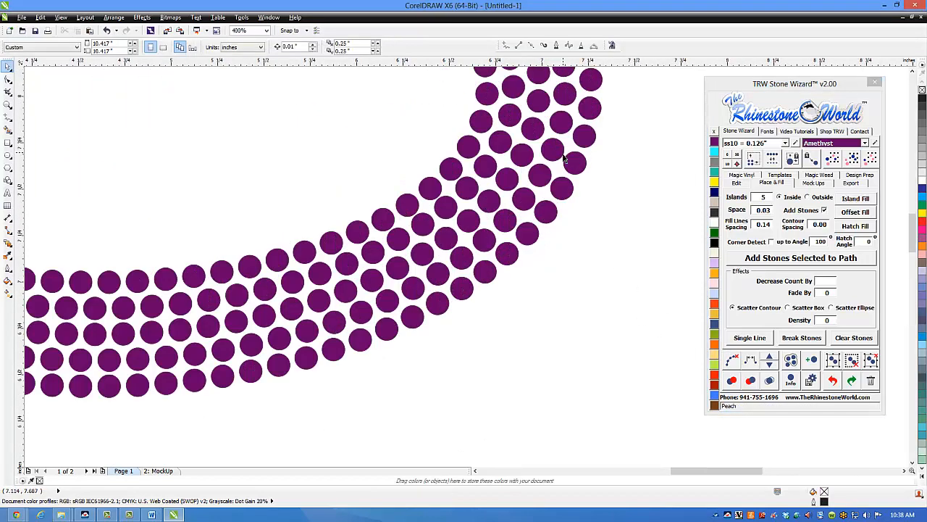
scroll(557, 204, "down", 2)
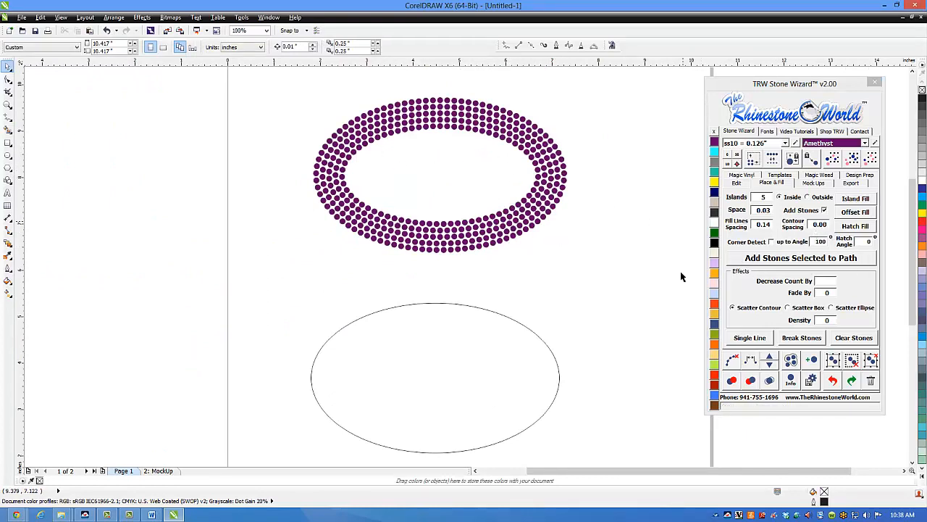
Step: Set Contour Spacing to 0.14 and apply the inside Island Fill to the lower ellipse
left_click_drag(584, 273, 307, 462)
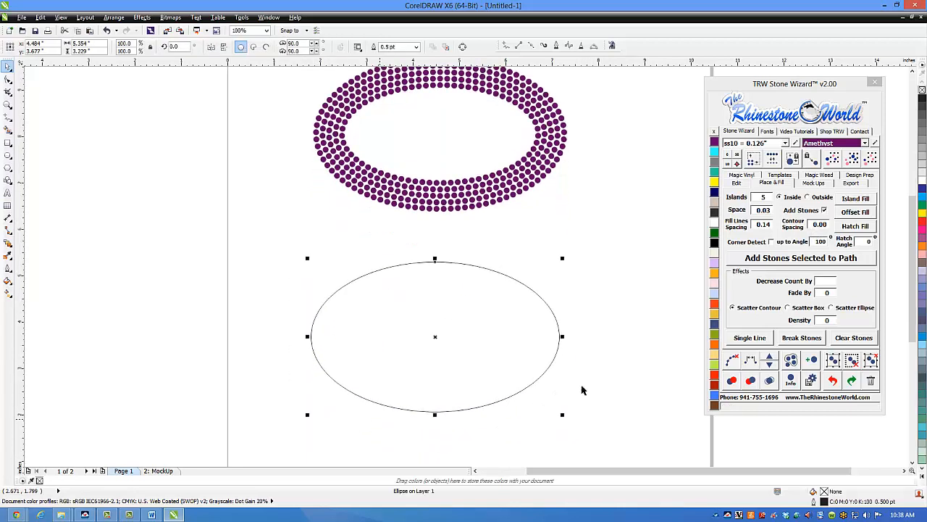
double_click(823, 225)
type("0.14")
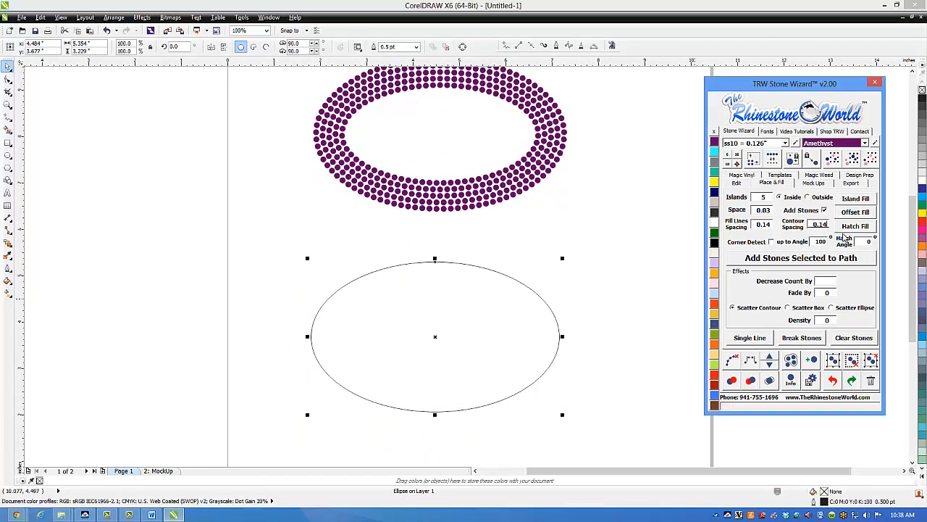
left_click(855, 198)
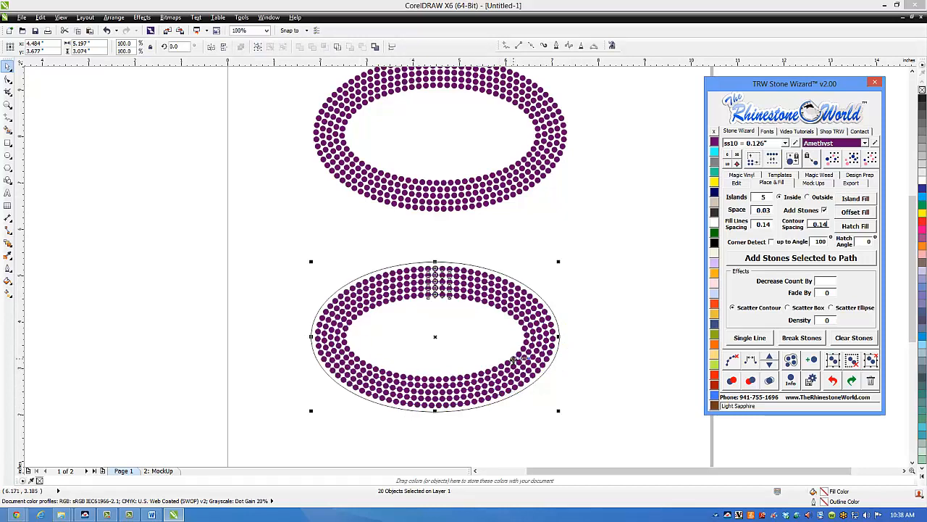
left_click(609, 358)
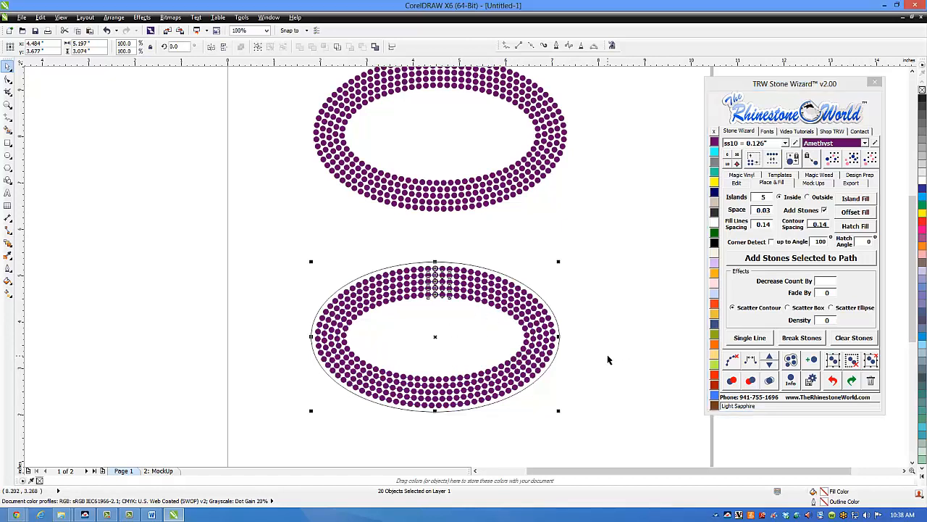
Step: Undo the lower ellipse's fill, shift the ellipse slightly down and apply the 5-row Island Fill outside it instead
key("ctrl+z")
left_click_drag(516, 316, 511, 345)
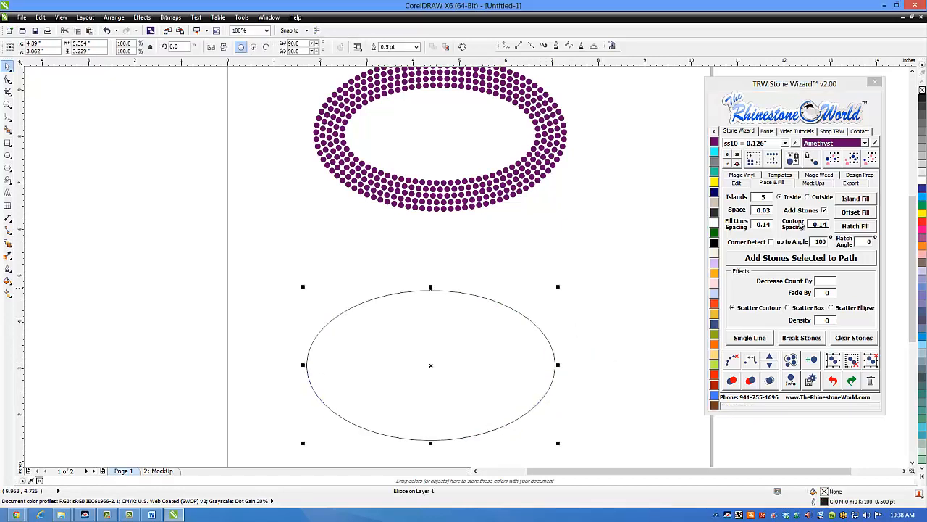
left_click(815, 197)
left_click(853, 201)
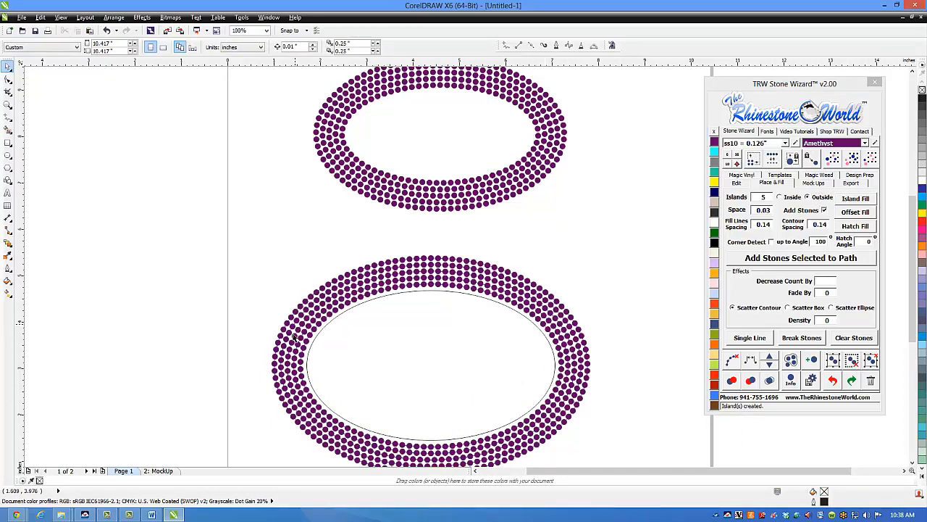
Step: Clear the paths from the stone rows surrounding the lower ellipse, keeping the ellipse outline
scroll(625, 295, "down", 2)
left_click_drag(644, 402, 424, 257)
scroll(529, 307, "up", 2)
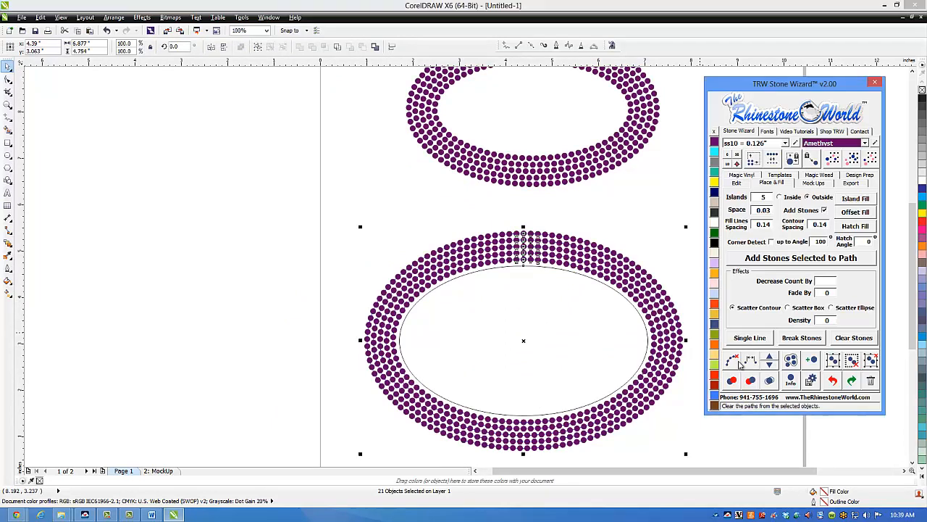
left_click(685, 269)
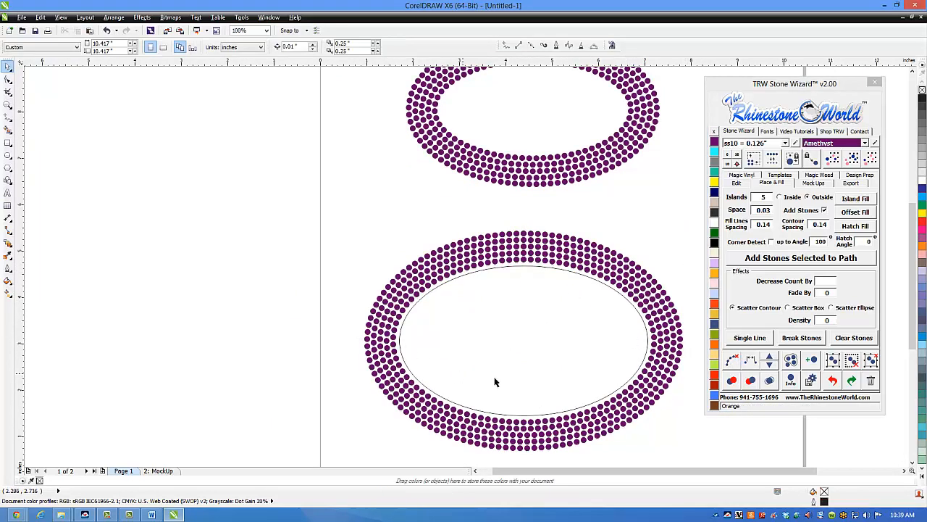
Step: Fill the lower ellipse with a gold-coloured Holographic Magic Vinyl pattern
left_click(564, 356)
left_click(741, 175)
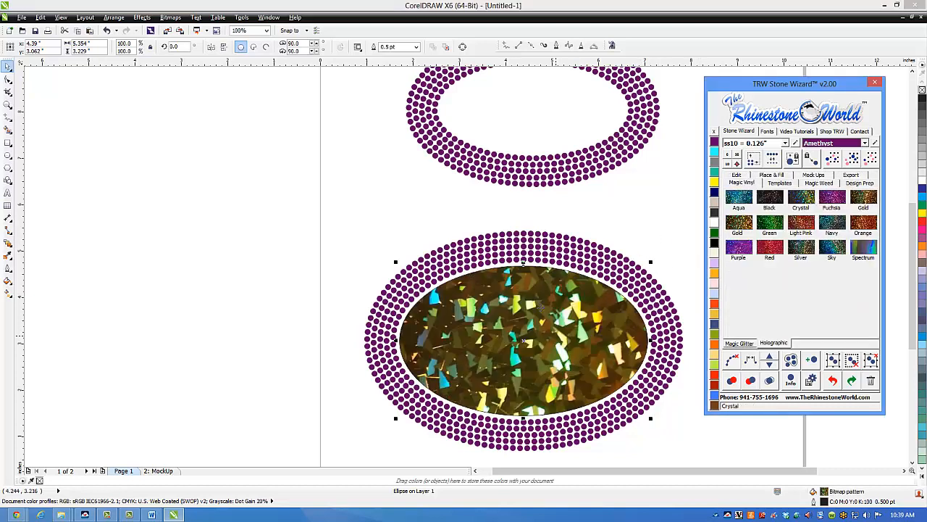
left_click(653, 237)
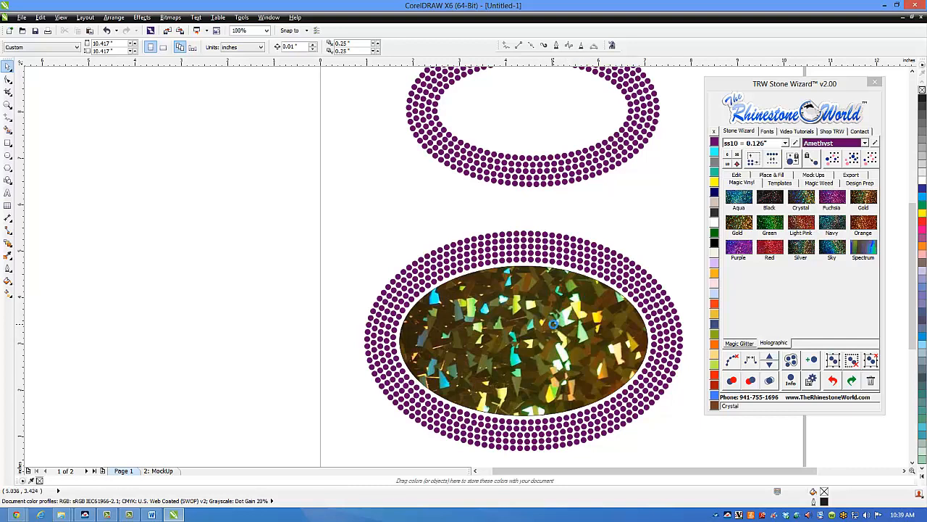
scroll(572, 339, "down", 1)
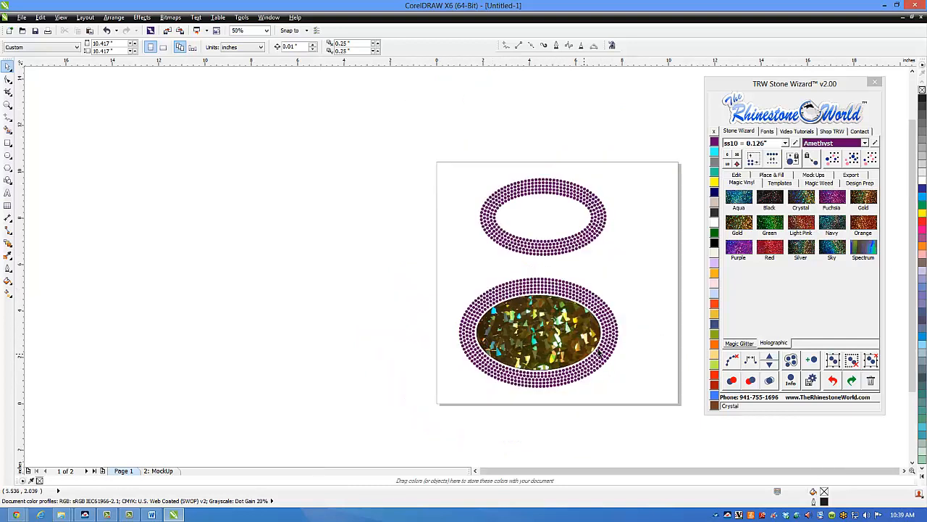
Step: Clear the paths from the entire lower design, including its vinyl-filled ellipse
left_click_drag(657, 411, 433, 271)
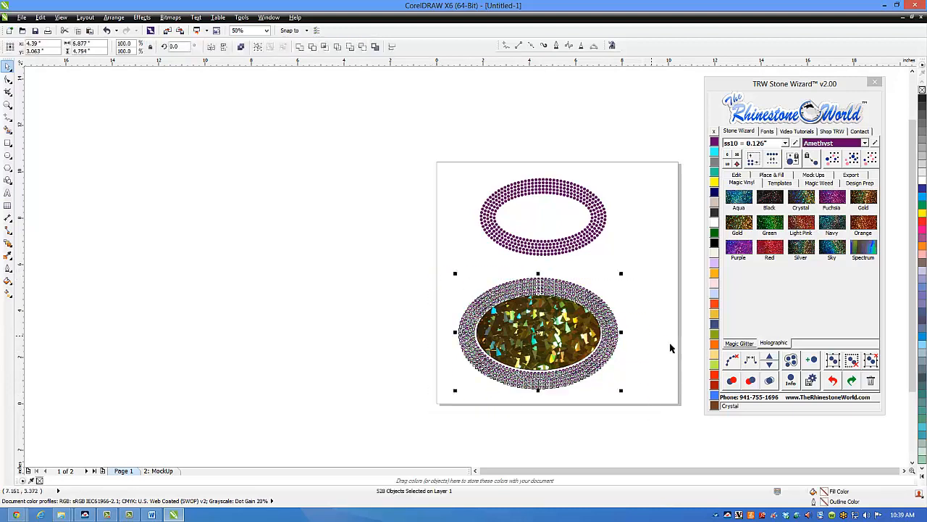
left_click(734, 362)
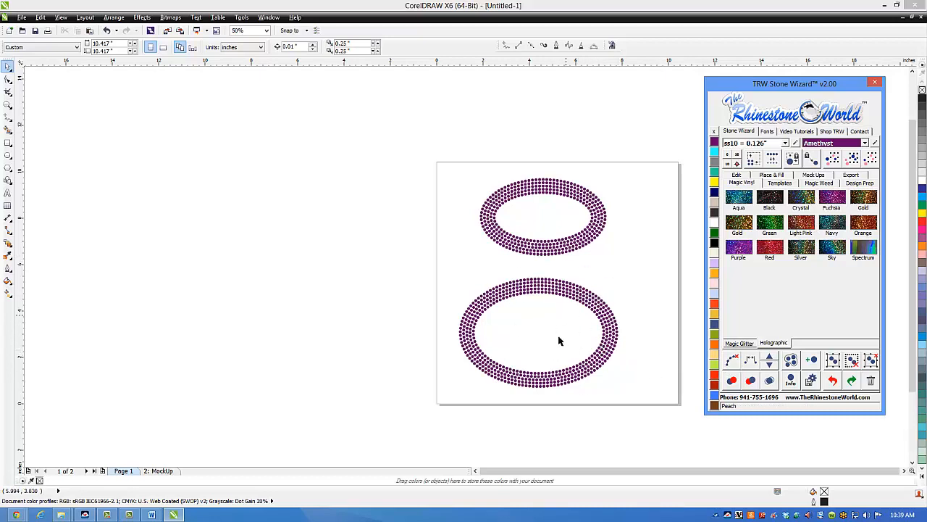
left_click(620, 293)
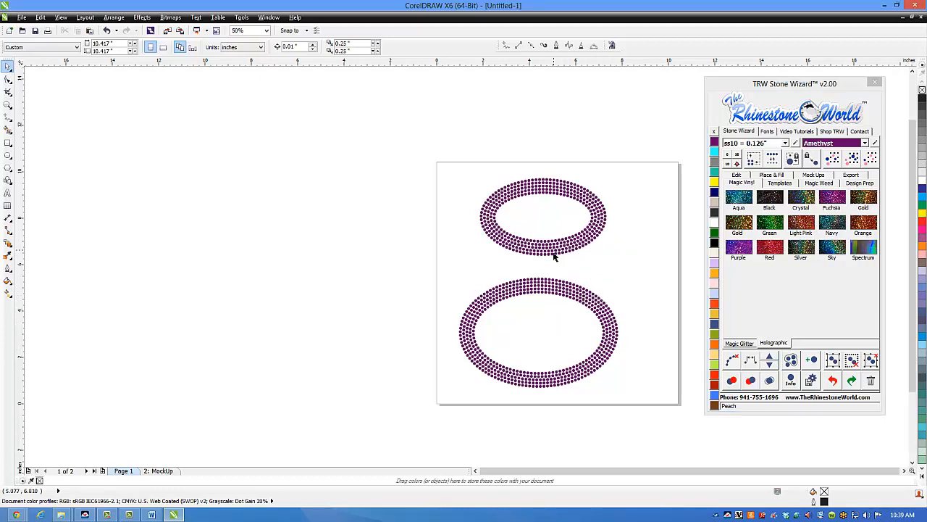
Step: Delete the lower stone ring and move the remaining ring slightly down the page
left_click_drag(650, 151, 439, 433)
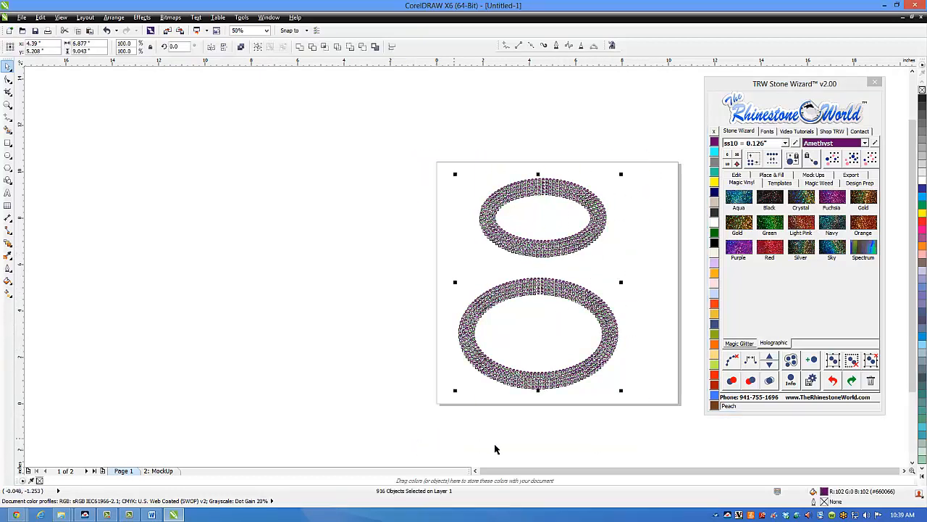
left_click_drag(644, 399, 434, 270)
key("Delete")
left_click_drag(432, 134, 657, 287)
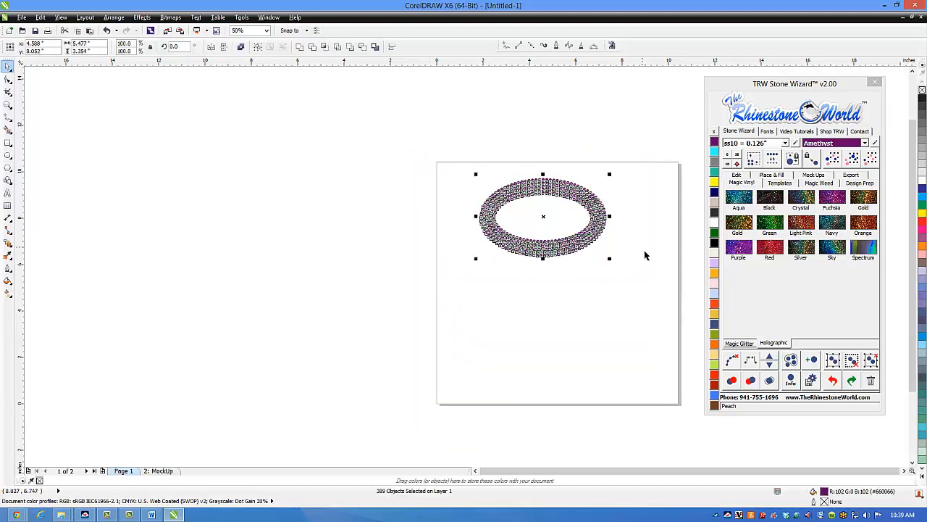
left_click_drag(578, 226, 590, 287)
Step: Recolor the stones at the ring's right end to Citrine and those in its left half to Aquamarine
left_click(620, 207)
left_click(714, 182)
left_click_drag(460, 191, 555, 291)
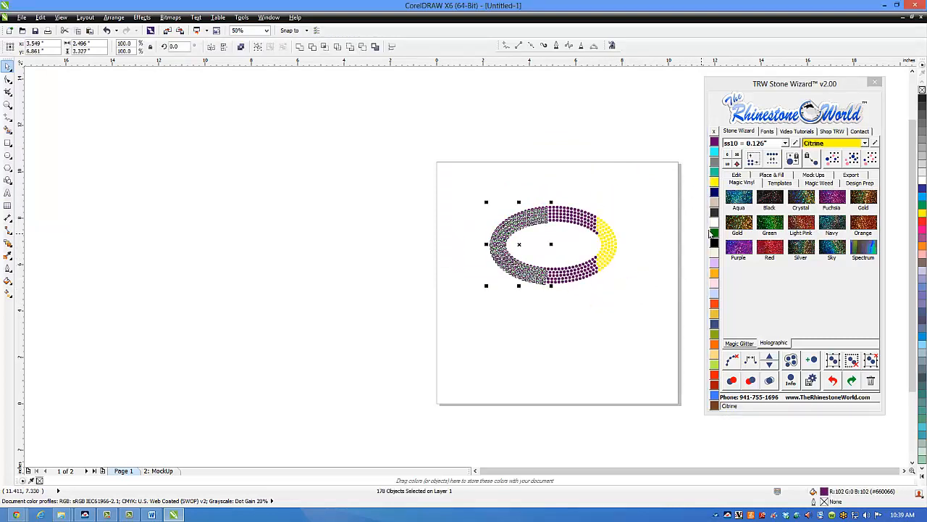
left_click(715, 153)
Step: Select the whole stone ring and set the mock-up title to "htrrjrtwjaqjheahERH"
left_click_drag(631, 176, 536, 296)
left_click(813, 176)
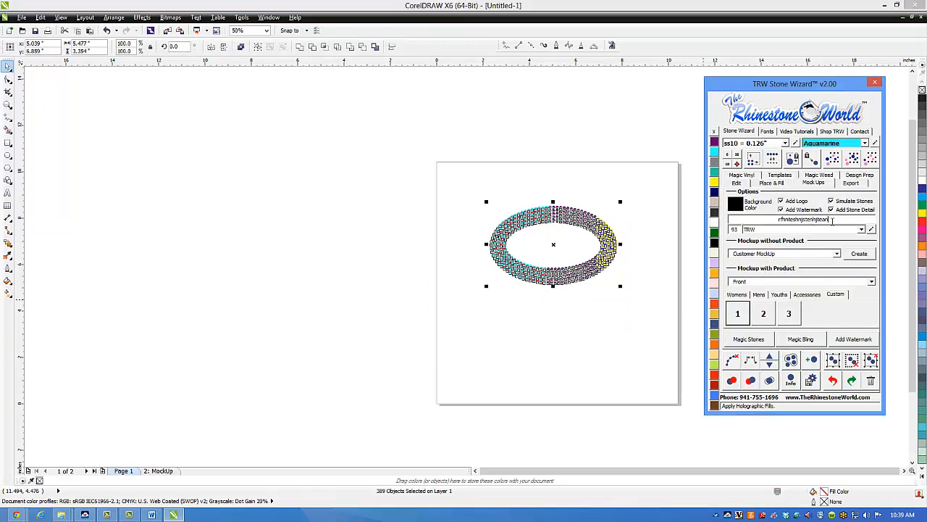
left_click_drag(833, 222, 752, 223)
type("htrrjrtwjaqjheahERH")
Step: Generate a Proof - Front mock-up on the first women's shirt and inspect its artwork, logo and rhinestone details
left_click(740, 296)
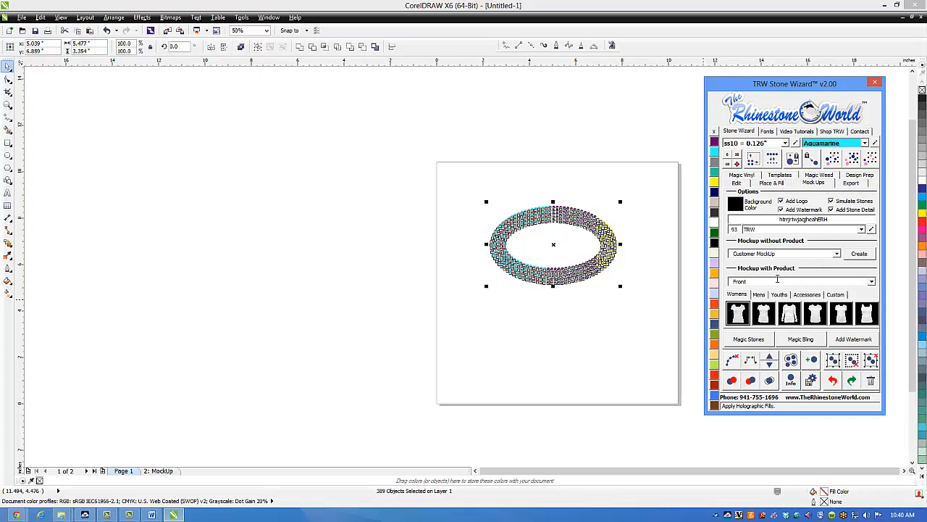
left_click(871, 282)
left_click(749, 313)
left_click(737, 313)
left_click(739, 318)
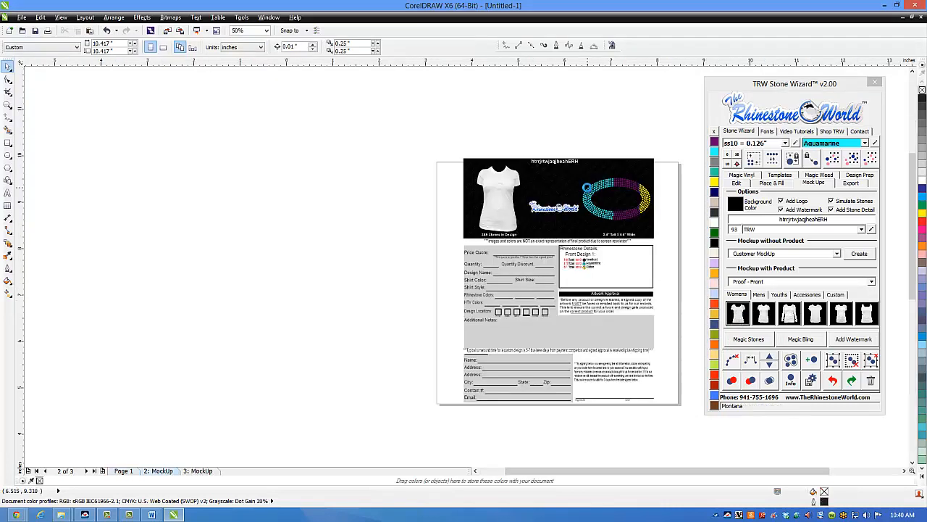
scroll(587, 186, "up", 4)
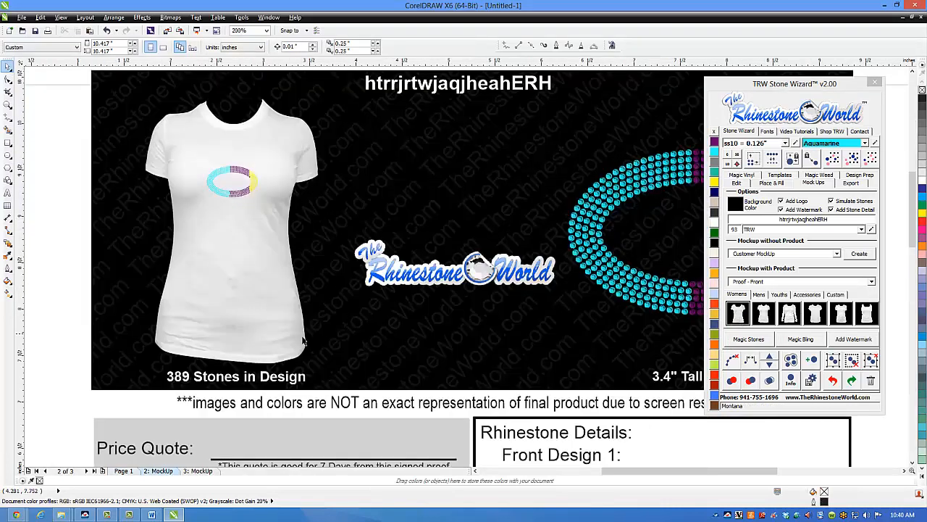
scroll(363, 366, "up", 2)
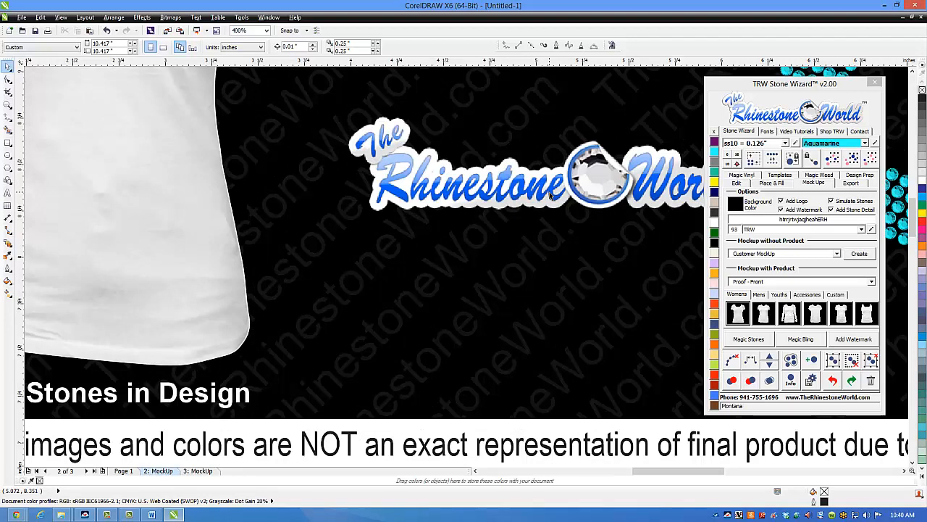
scroll(522, 208, "down", 6)
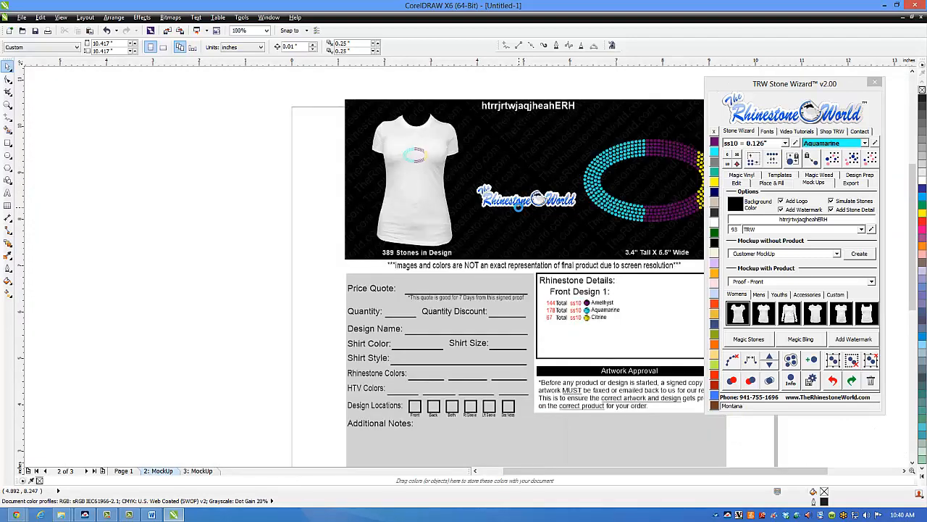
scroll(607, 185, "up", 6)
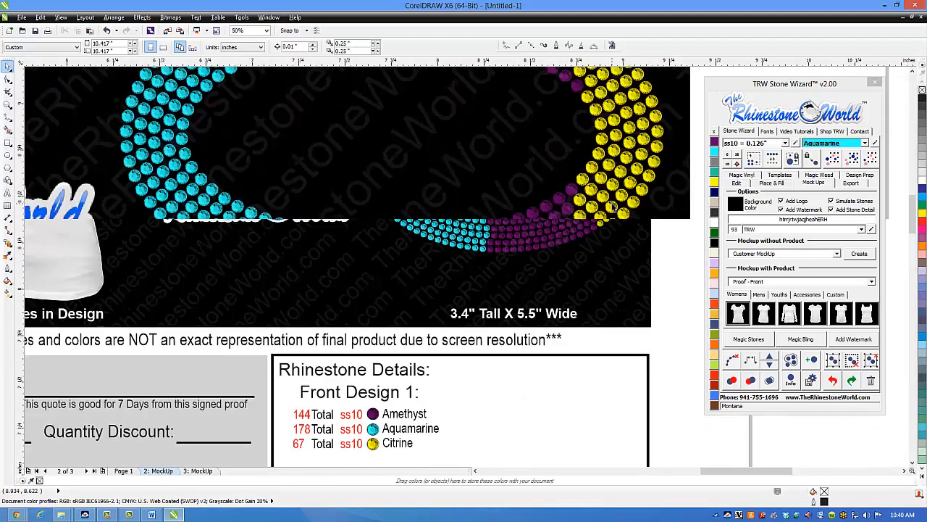
scroll(543, 335, "down", 8)
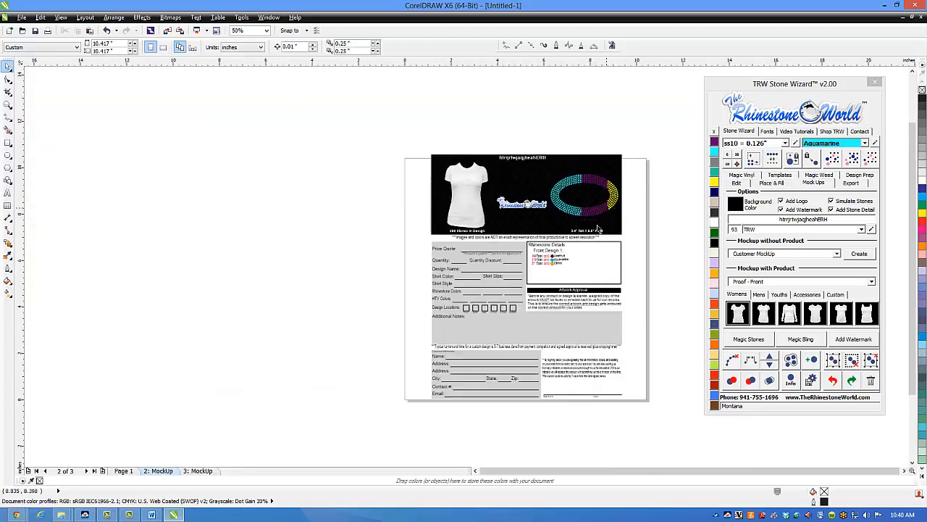
Step: Delete the Design Locations row with its checkboxes from the proof form on the mock-up page
scroll(542, 335, "up", 4)
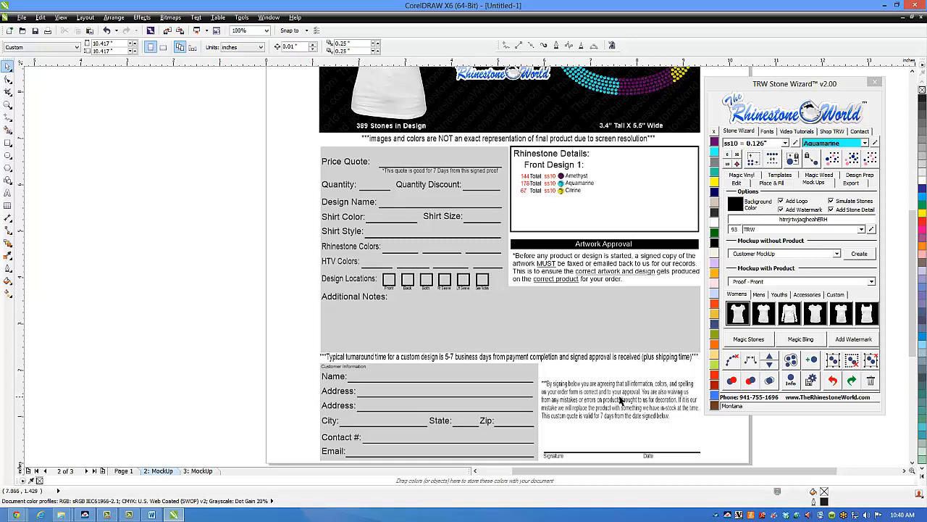
scroll(459, 384, "up", 1)
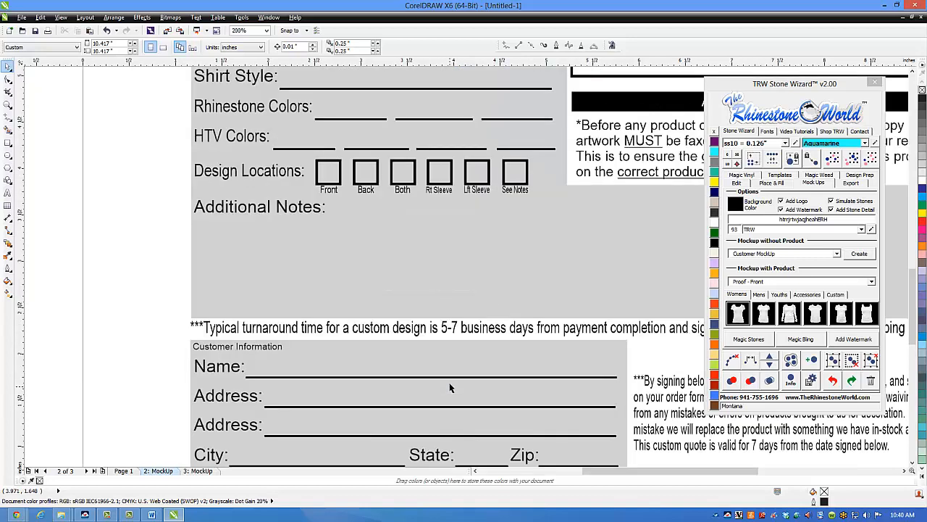
scroll(473, 329, "down", 1)
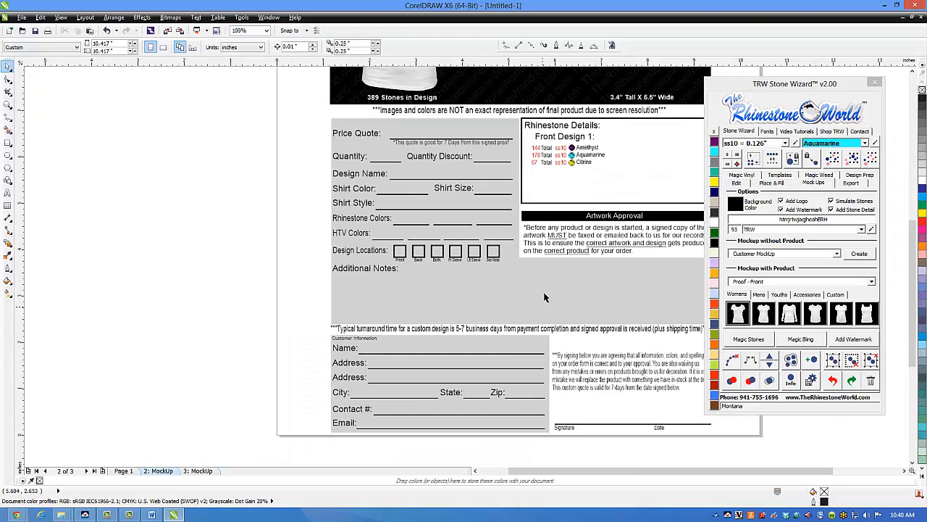
left_click_drag(319, 240, 512, 264)
key("Delete")
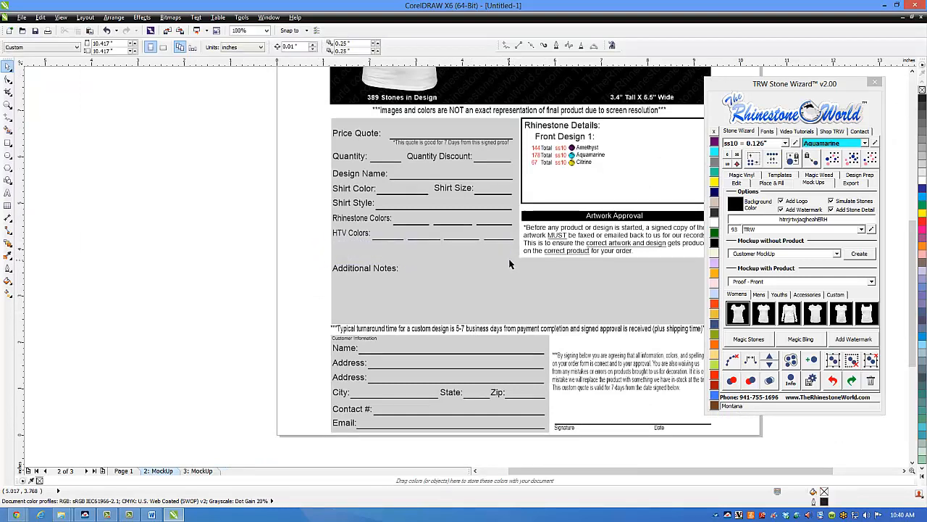
Step: Review the proof page's artwork and form layout, and look through the available mock-up types with product
scroll(581, 246, "down", 1)
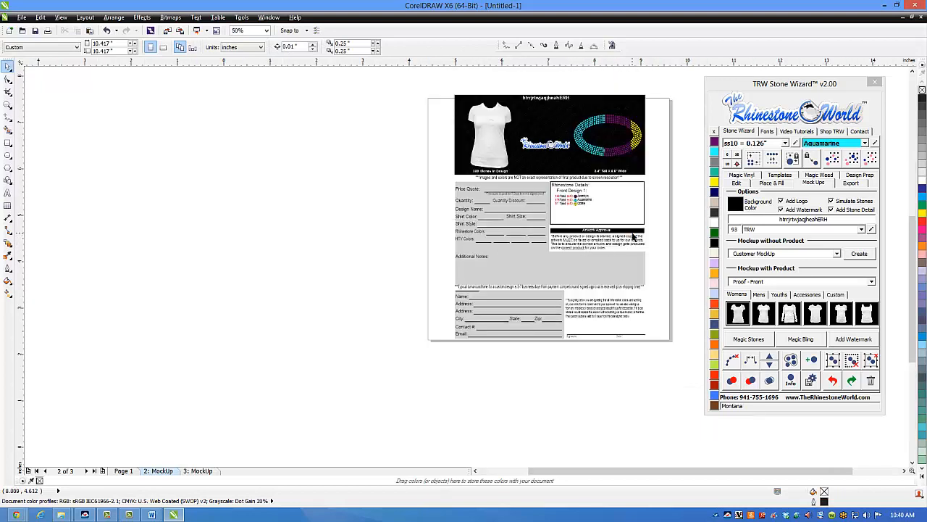
scroll(649, 233, "up", 1)
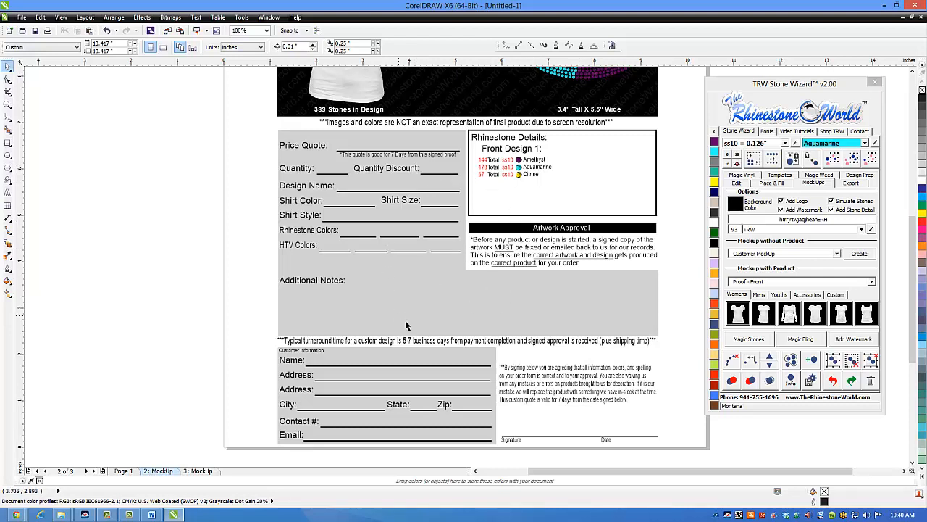
left_click(872, 281)
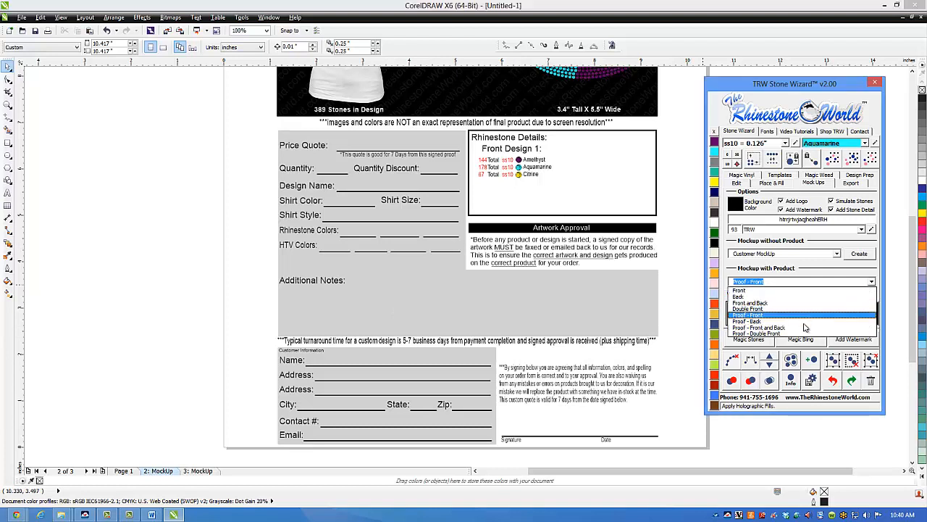
left_click(223, 308)
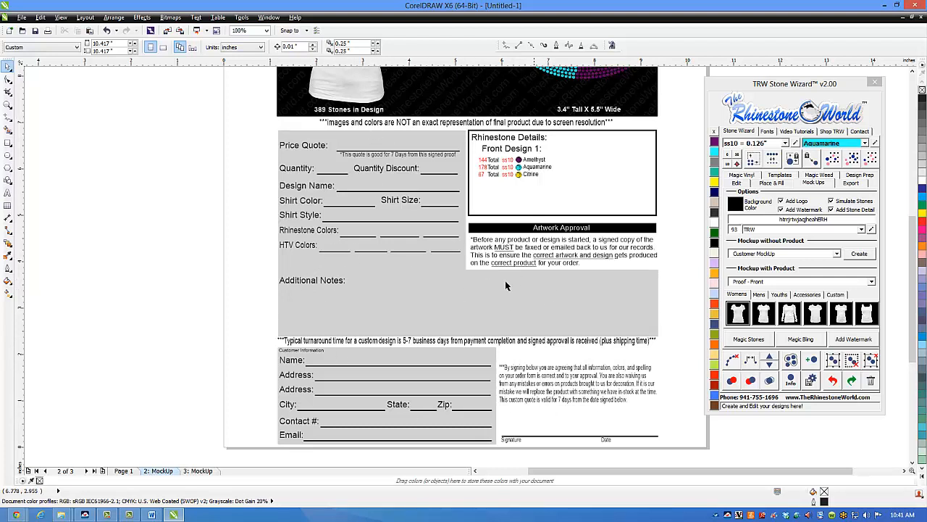
scroll(544, 250, "down", 1)
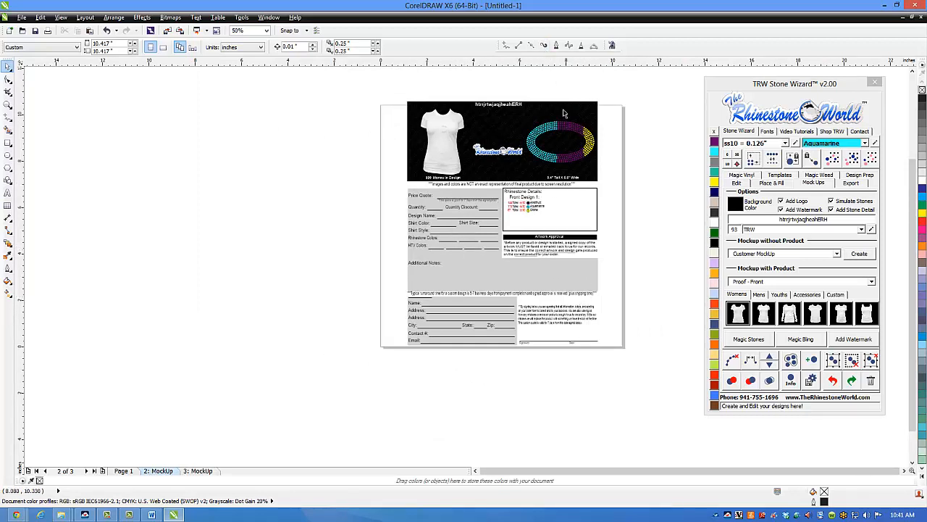
scroll(562, 110, "up", 1)
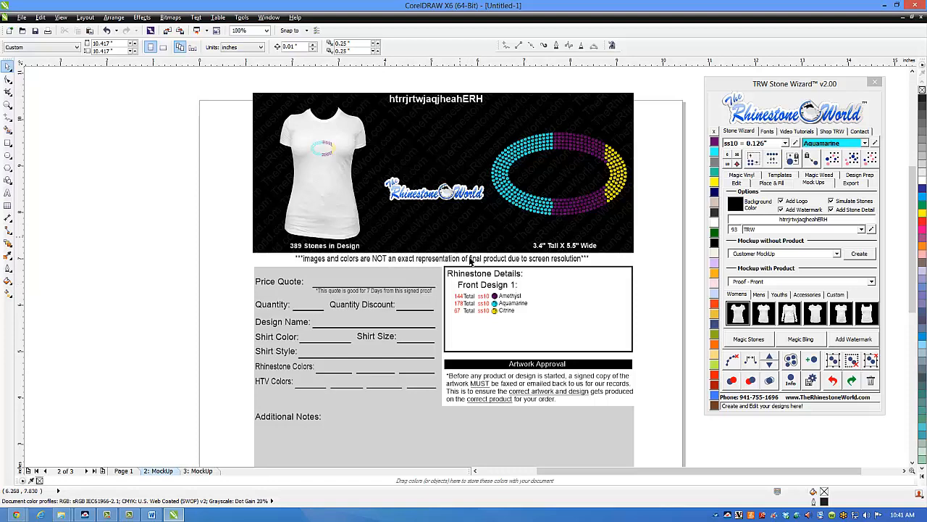
scroll(496, 286, "down", 1)
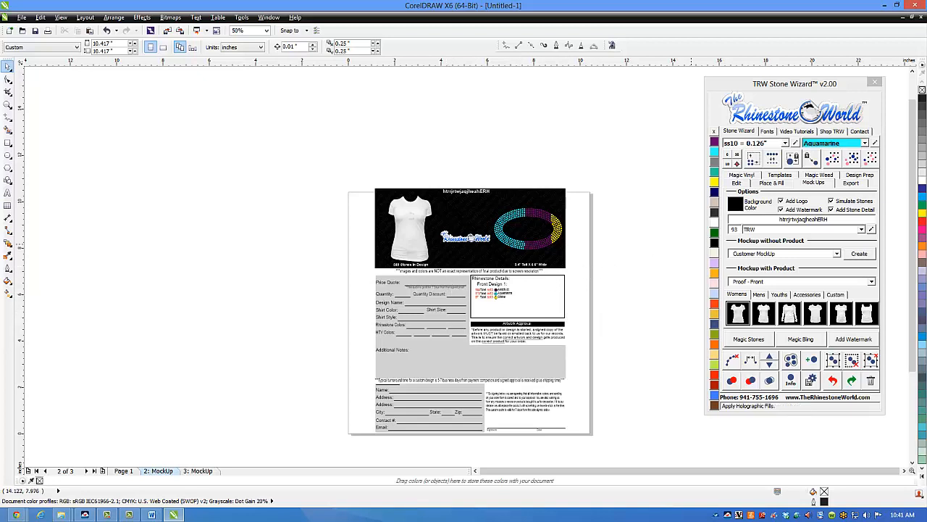
Step: Switch to The Rhinestone World store in the Chrome browser and open the account's order history
left_click_drag(625, 77, 440, 52)
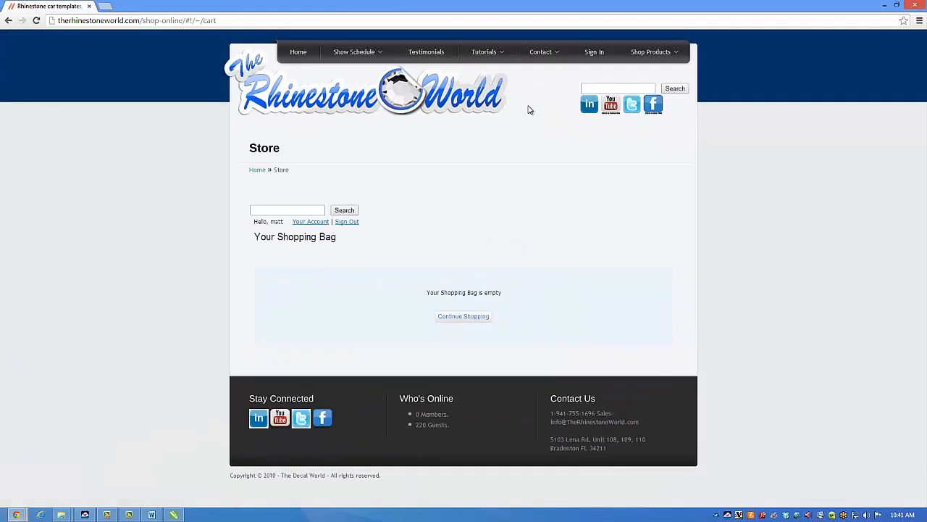
left_click(310, 221)
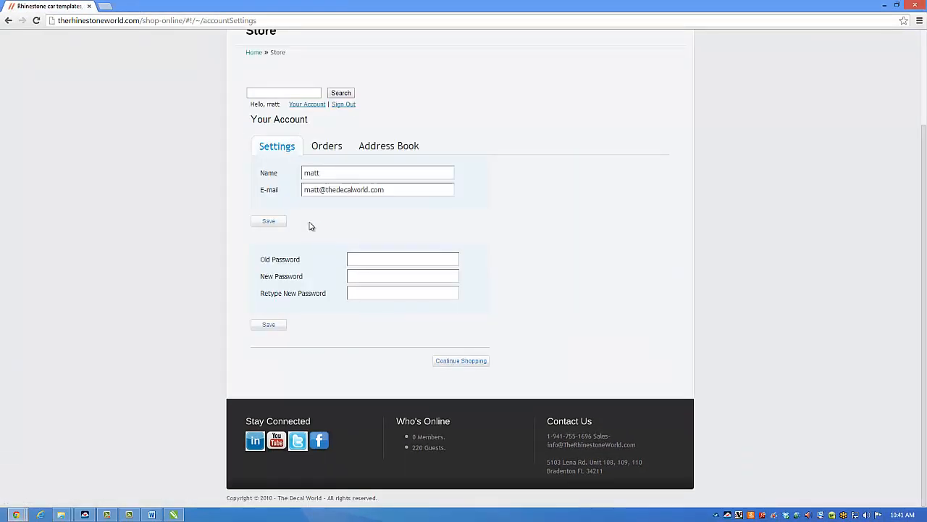
left_click(326, 146)
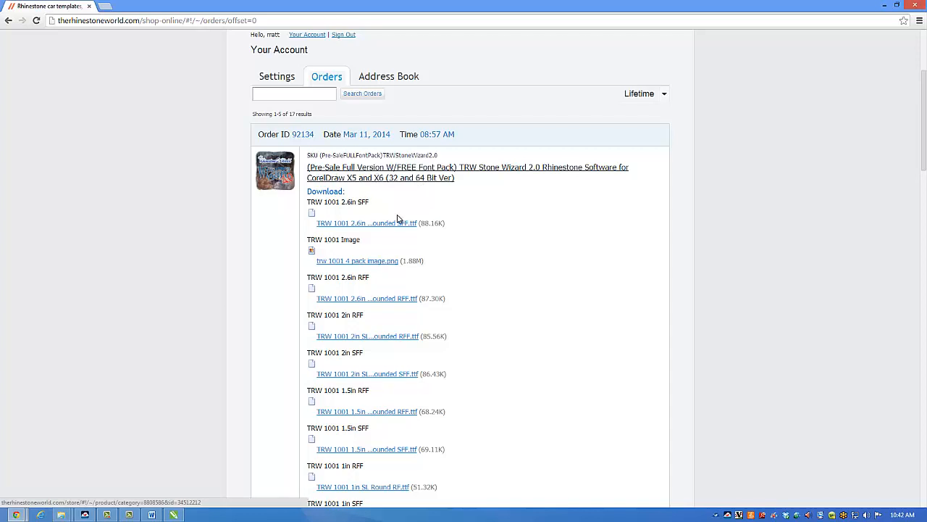
Step: Download the TRW Stone Wizard Update 02 installer from the Stone Wizard 2.0 full version order
scroll(397, 219, "down", 4)
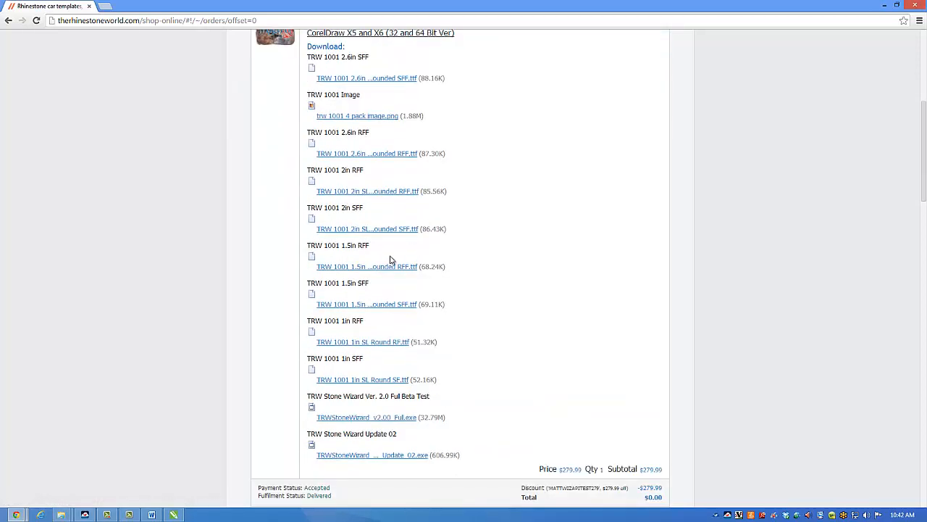
scroll(391, 260, "down", 1)
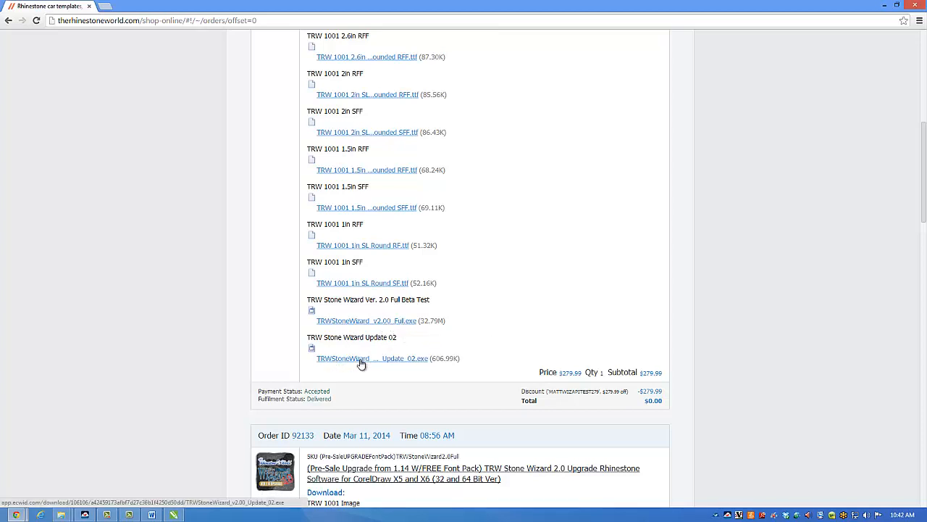
left_click(425, 364)
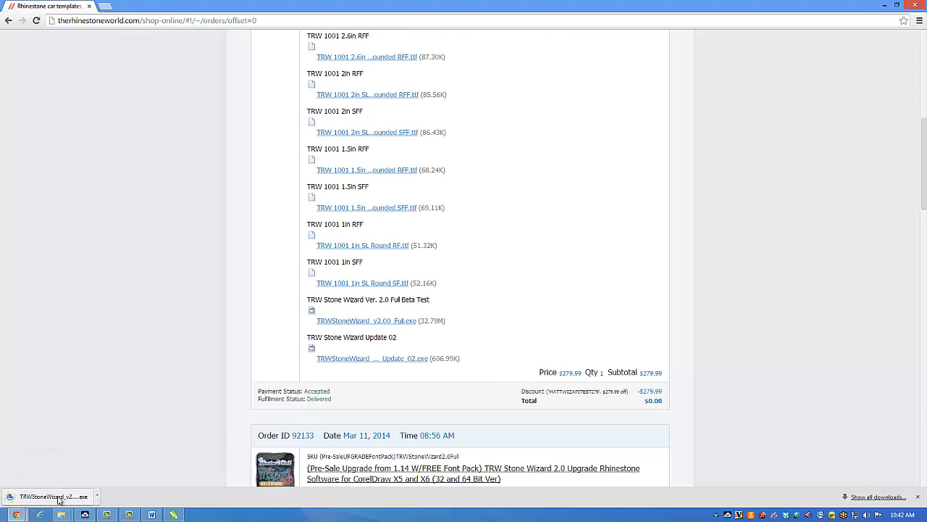
Step: Run the downloaded TRWStoneWizard_v2.00_Update_02.exe and allow it through Windows SmartScreen and User Account Control
left_click(61, 497)
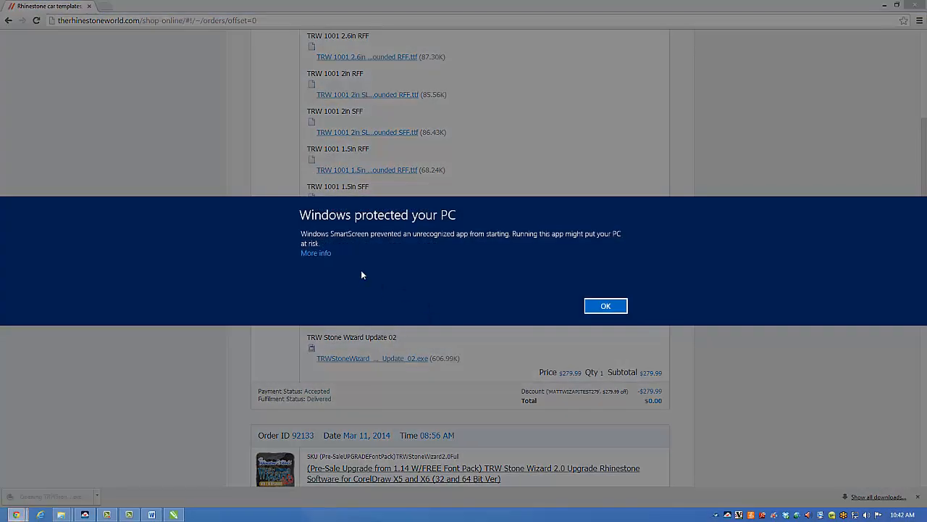
left_click(318, 253)
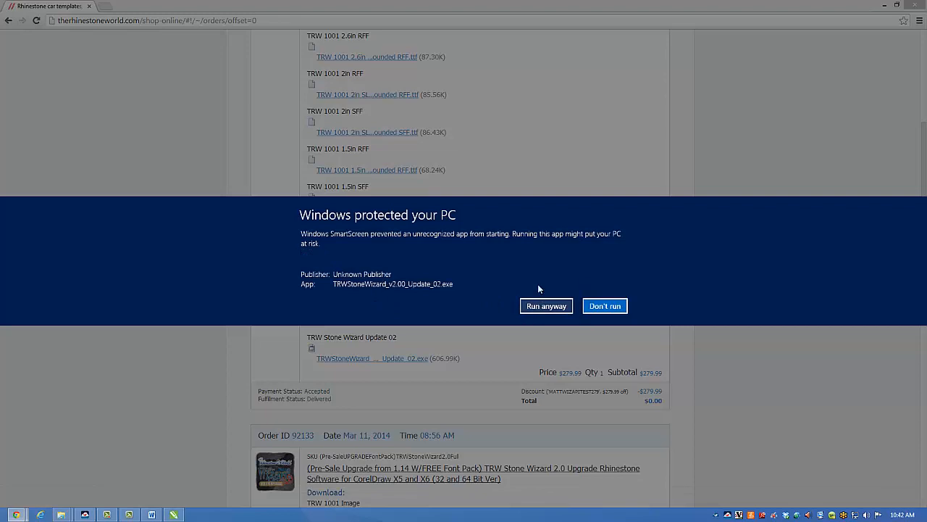
left_click(541, 307)
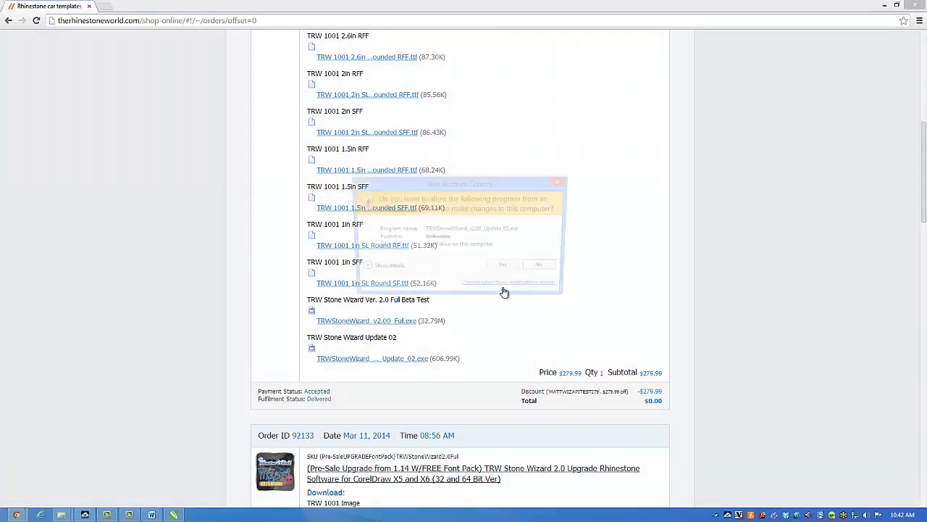
left_click(506, 266)
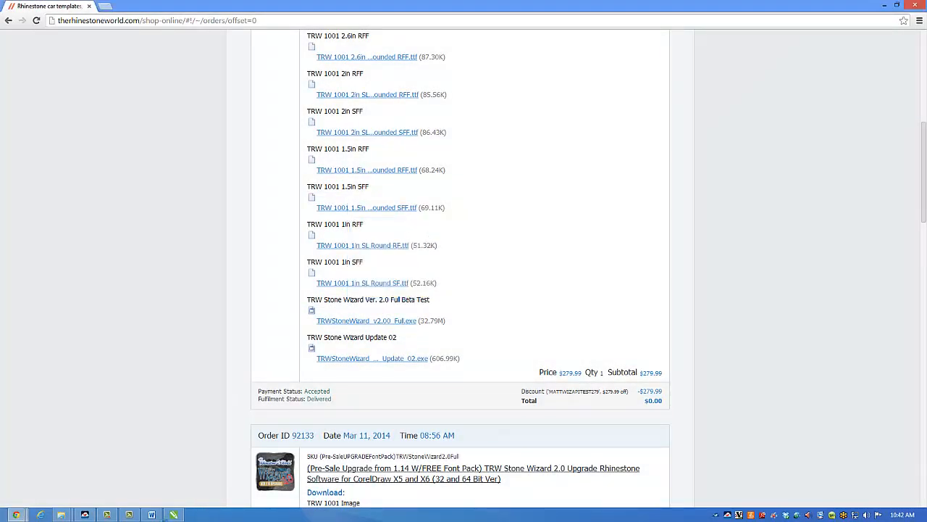
Step: Switch to CorelDRAW X6 and close it without saving the changes to Untitled-1
left_click(179, 517)
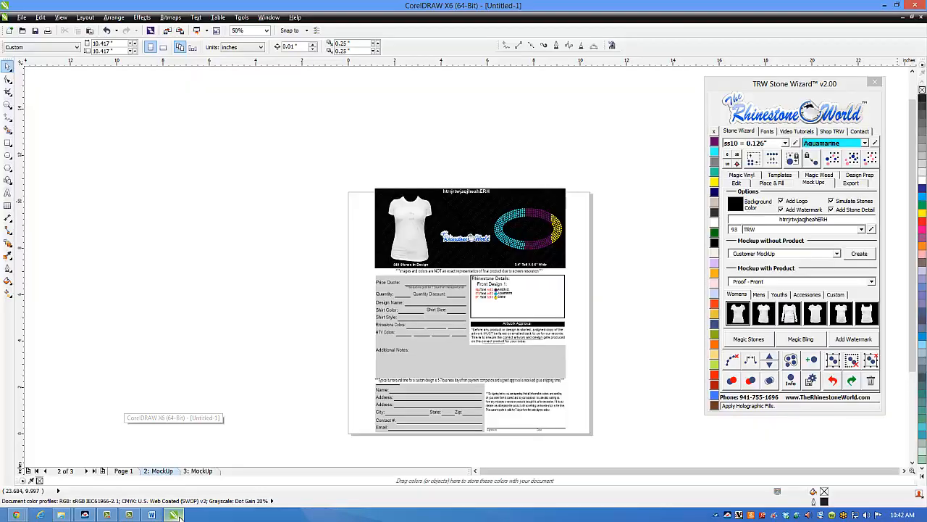
left_click(915, 6)
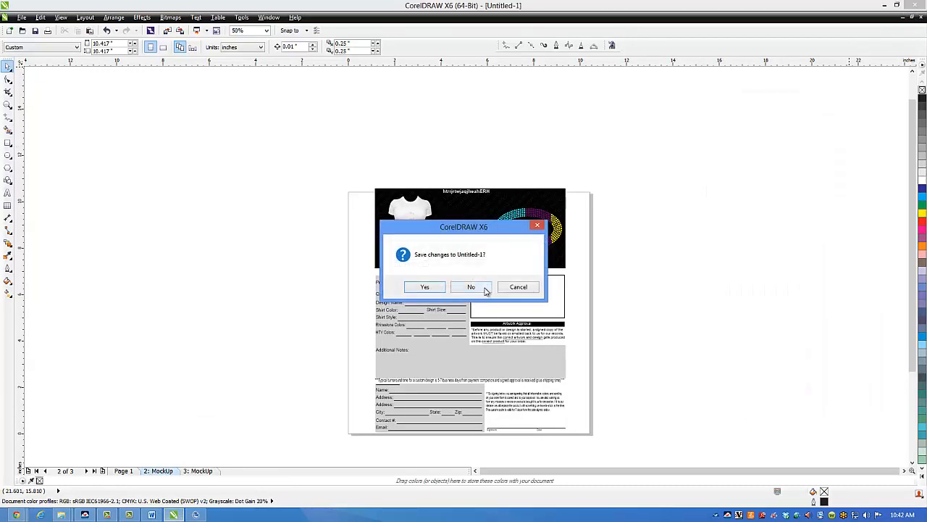
left_click(484, 288)
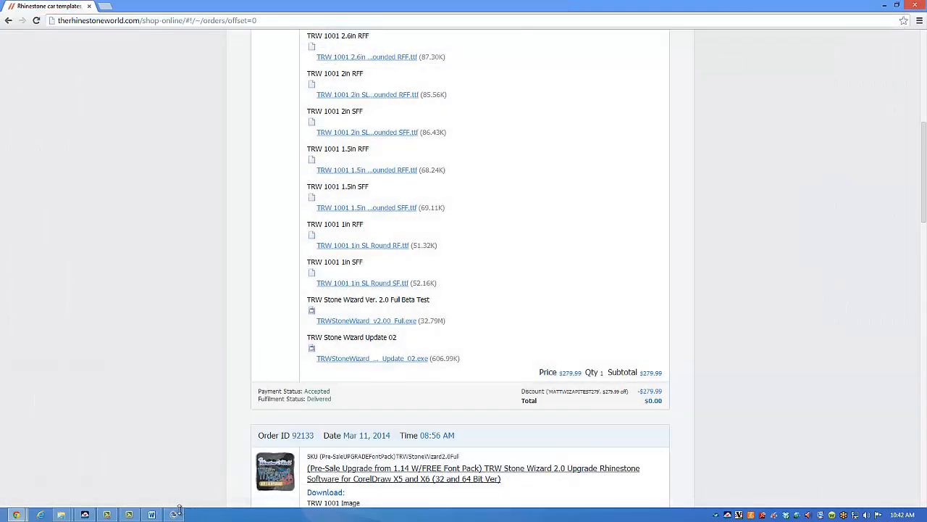
Step: Accept the Stone Wizard license agreement, install the update for CorelDRAW X4, X5 and X6 (64-bit), and close the setup
left_click(177, 513)
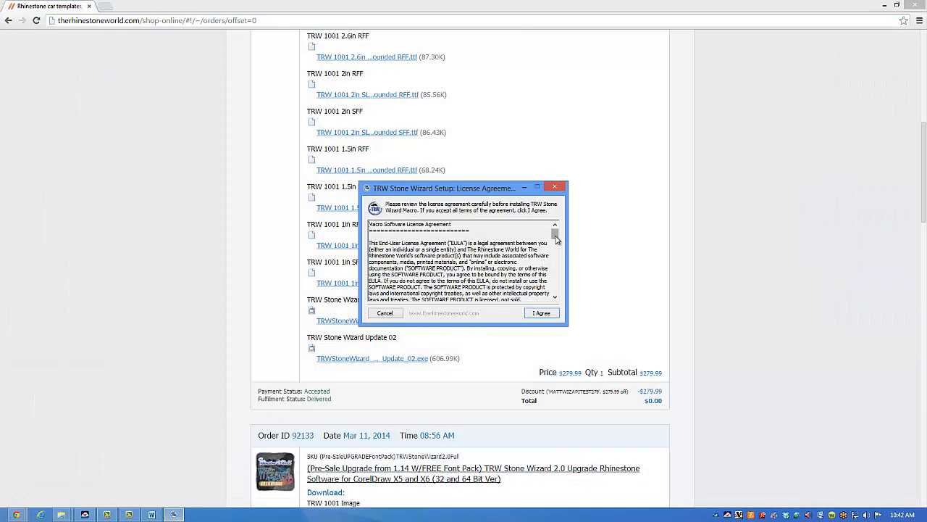
left_click_drag(557, 237, 557, 291)
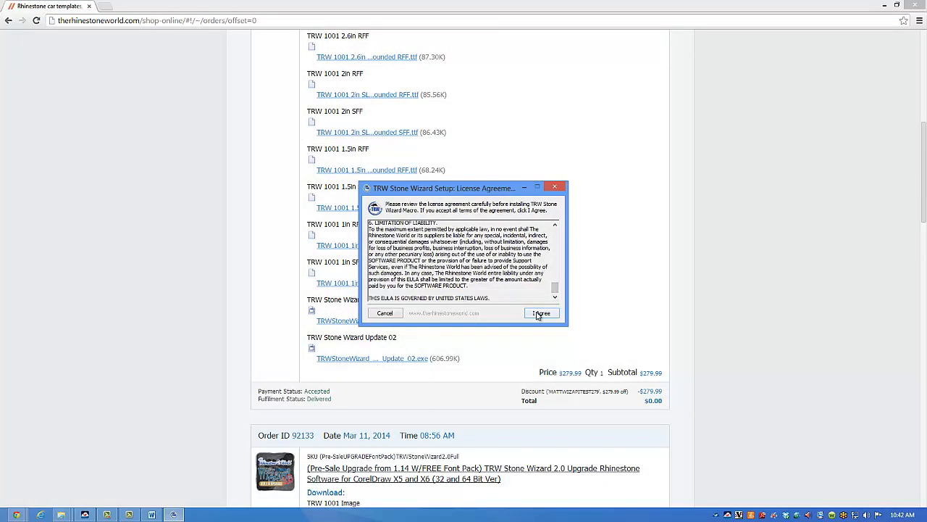
left_click(539, 314)
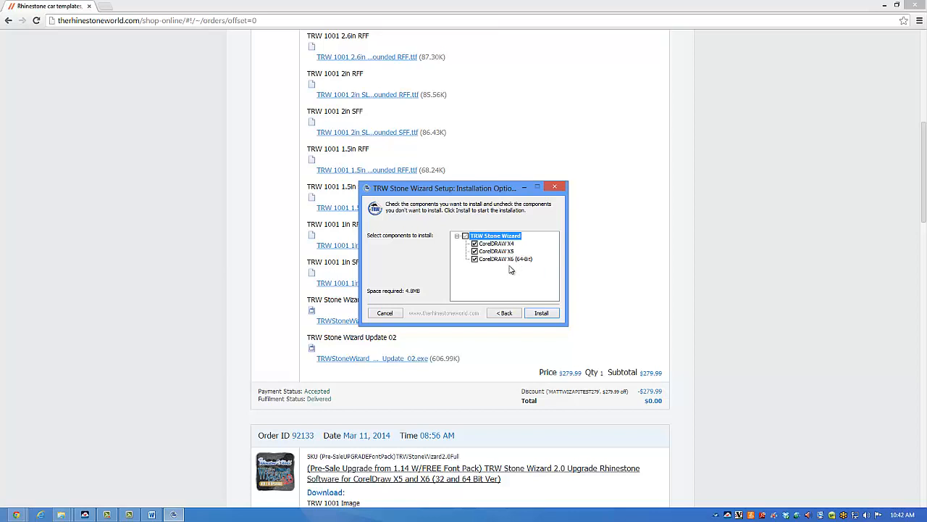
left_click(541, 312)
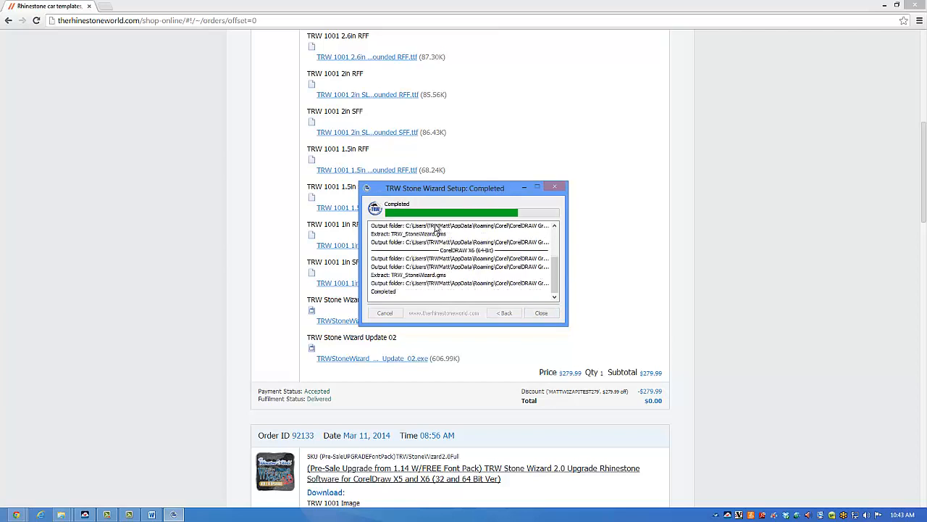
left_click(550, 316)
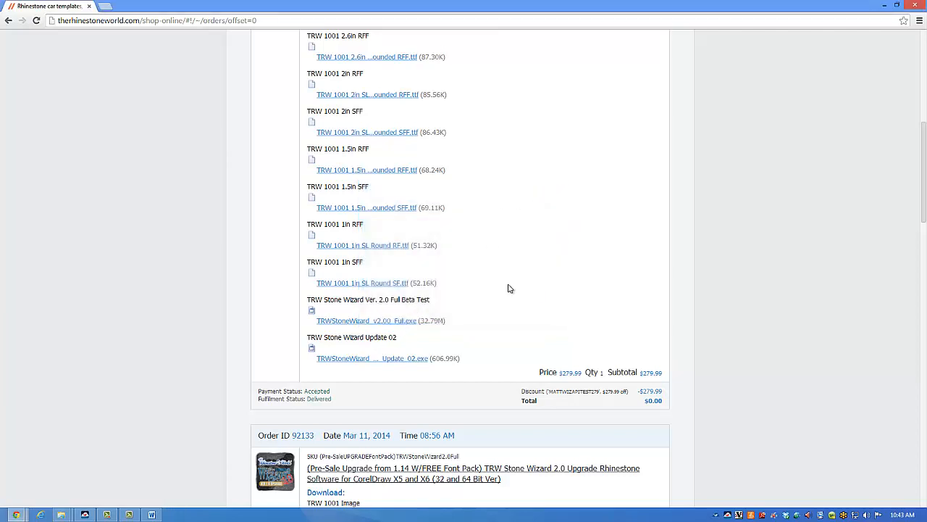